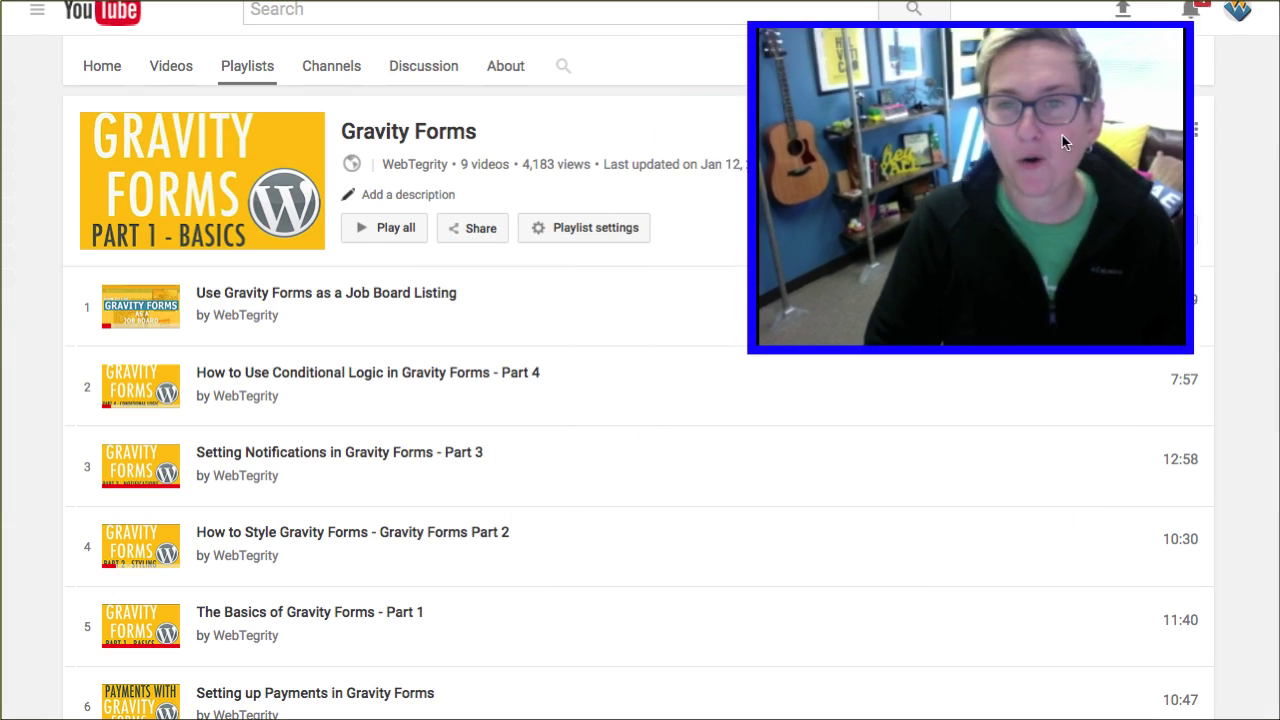
scroll(642, 404, "down", 3)
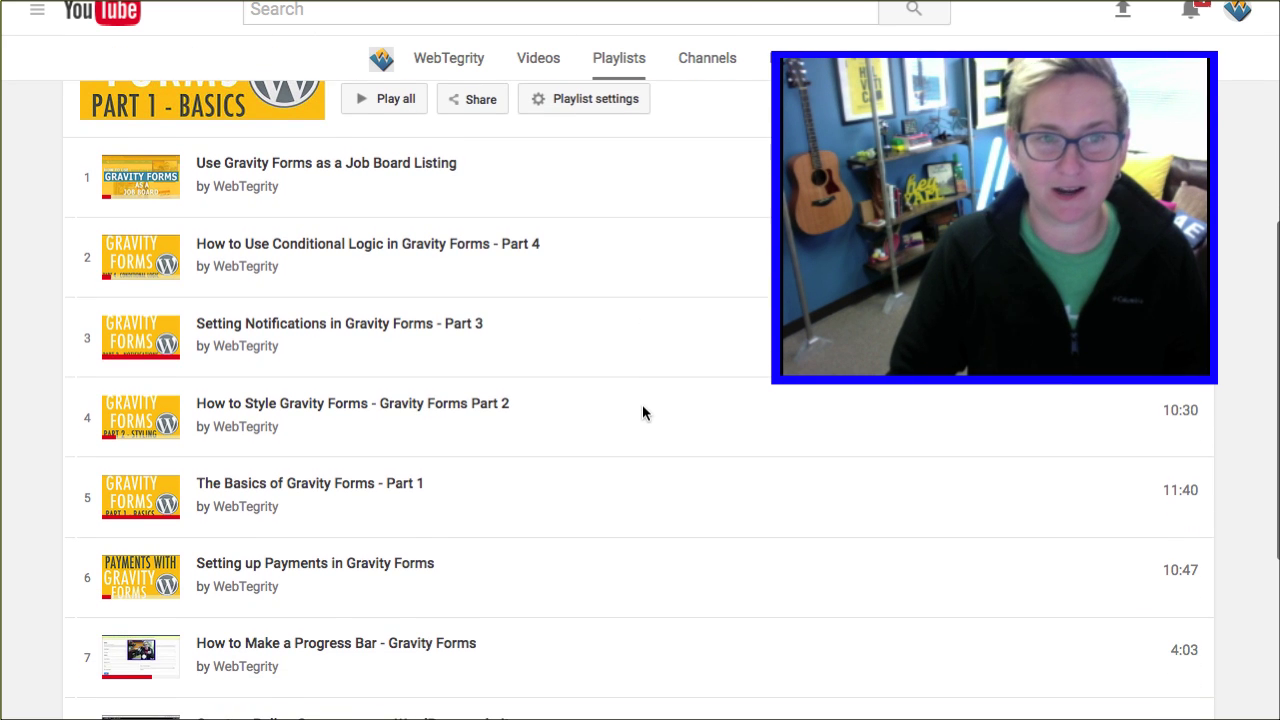
scroll(642, 404, "up", 2)
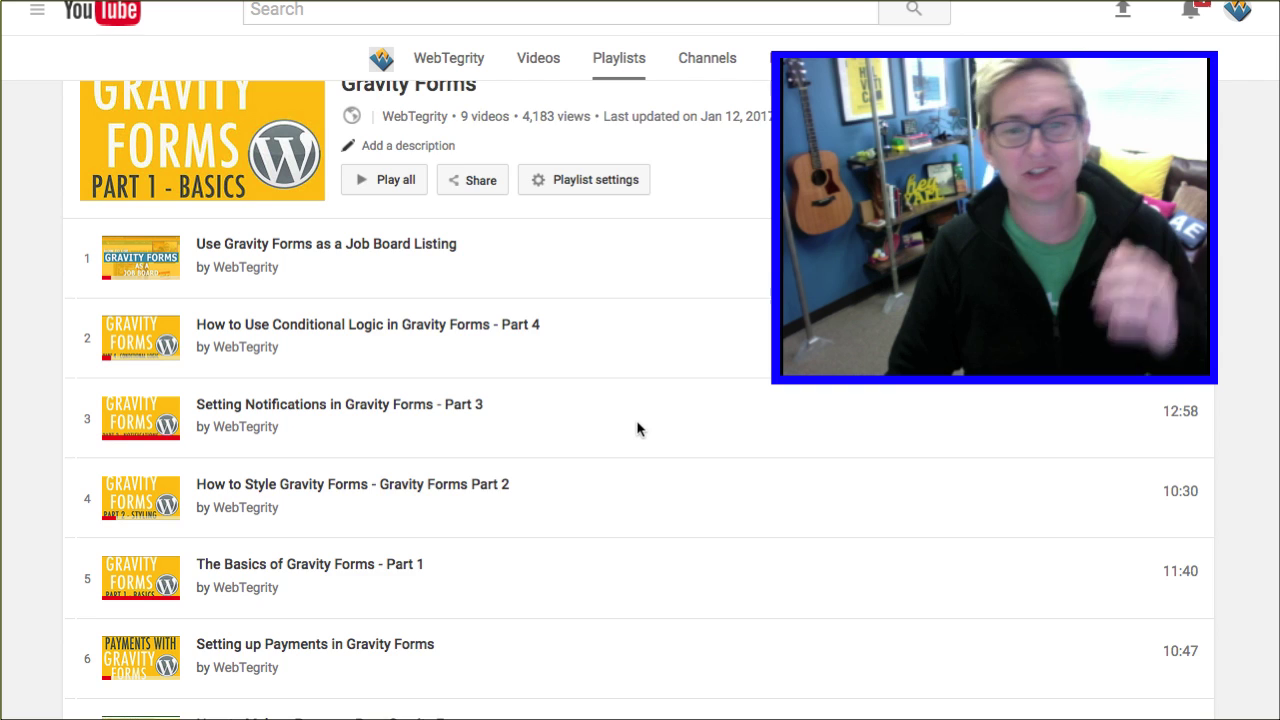
scroll(636, 428, "down", 3)
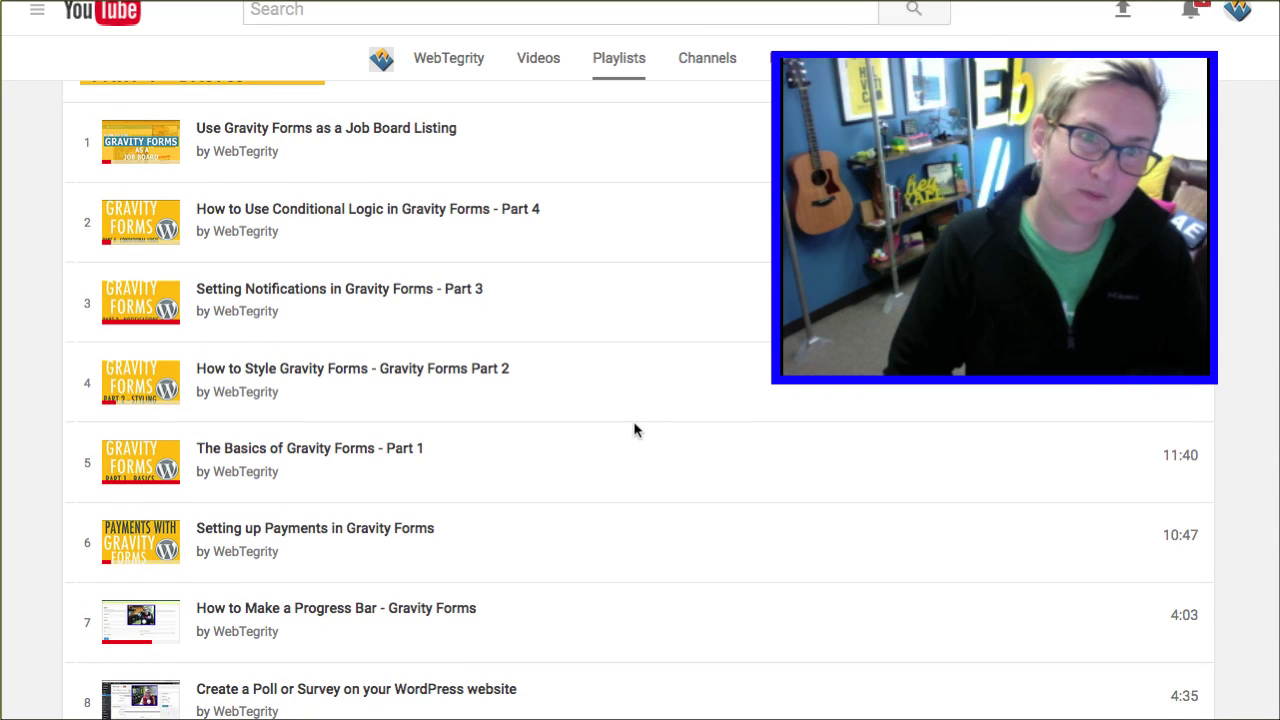
scroll(634, 430, "down", 1)
scroll(631, 430, "up", 3)
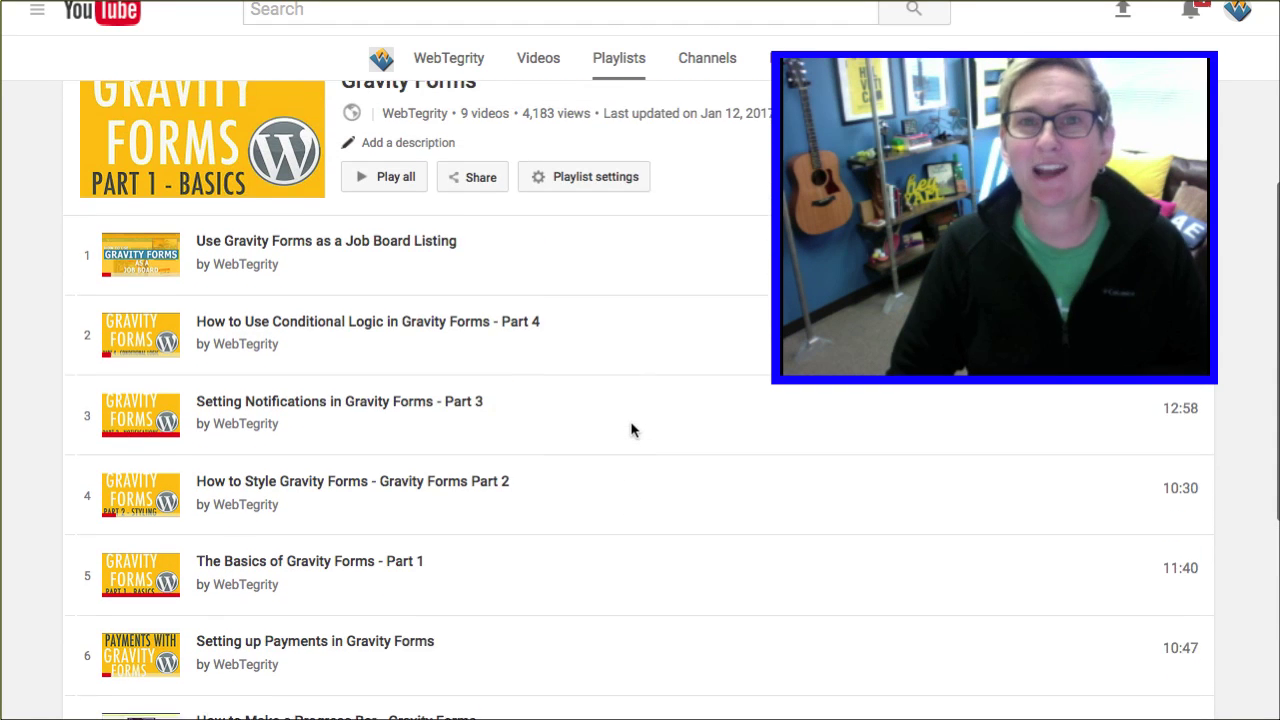
scroll(631, 430, "up", 1)
scroll(631, 430, "up", 1)
scroll(631, 430, "up", 3)
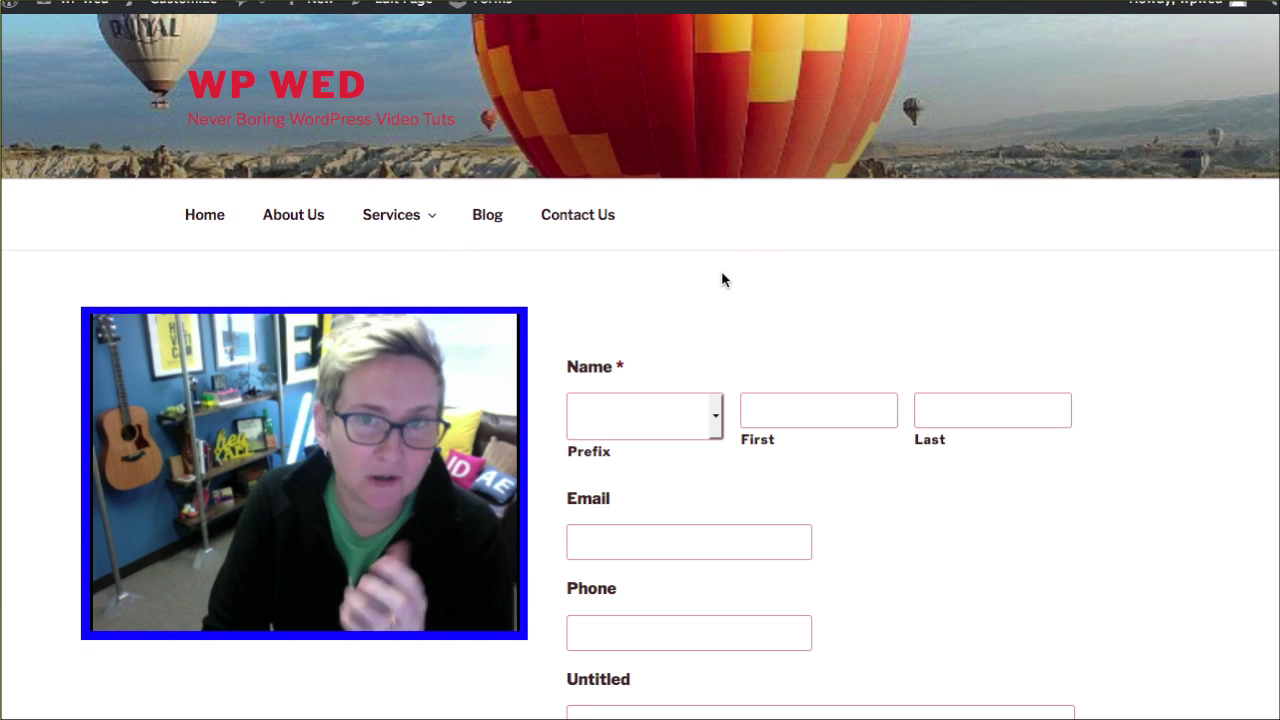
scroll(721, 272, "down", 3)
scroll(721, 271, "down", 2)
scroll(721, 271, "down", 2)
scroll(721, 272, "down", 1)
scroll(721, 272, "down", 3)
scroll(721, 280, "down", 1)
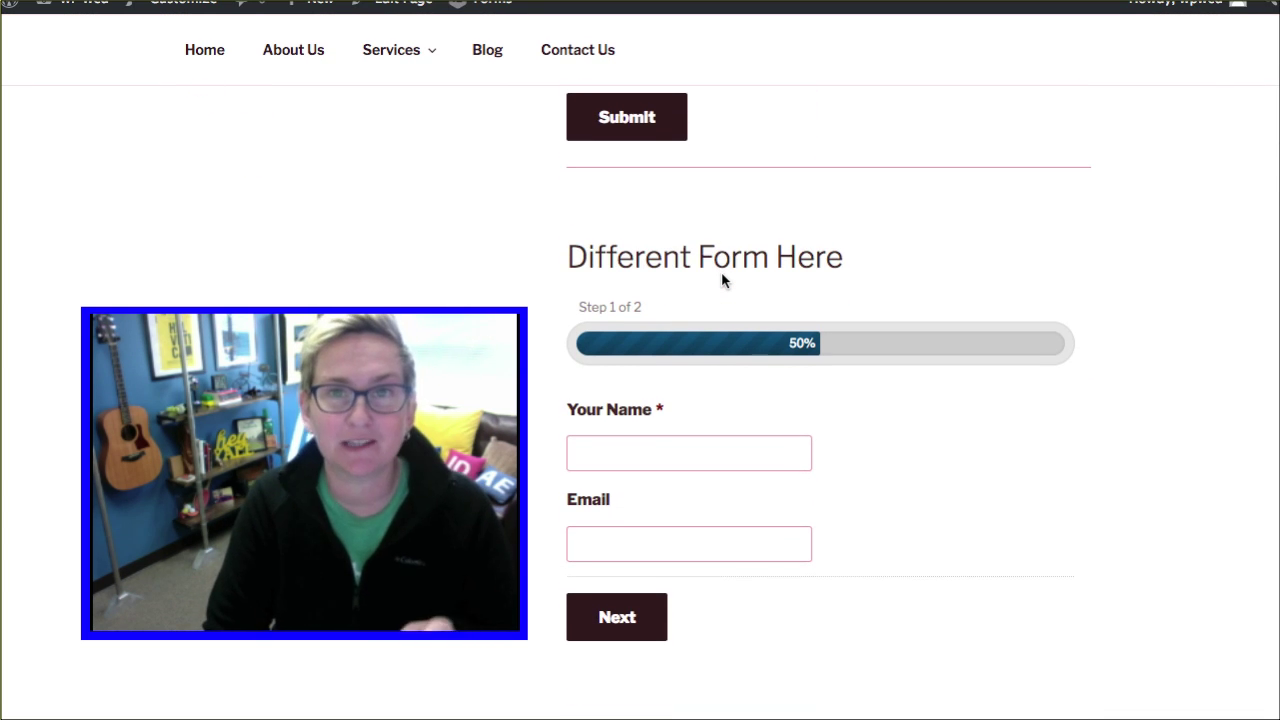
scroll(722, 280, "down", 1)
scroll(722, 280, "up", 4)
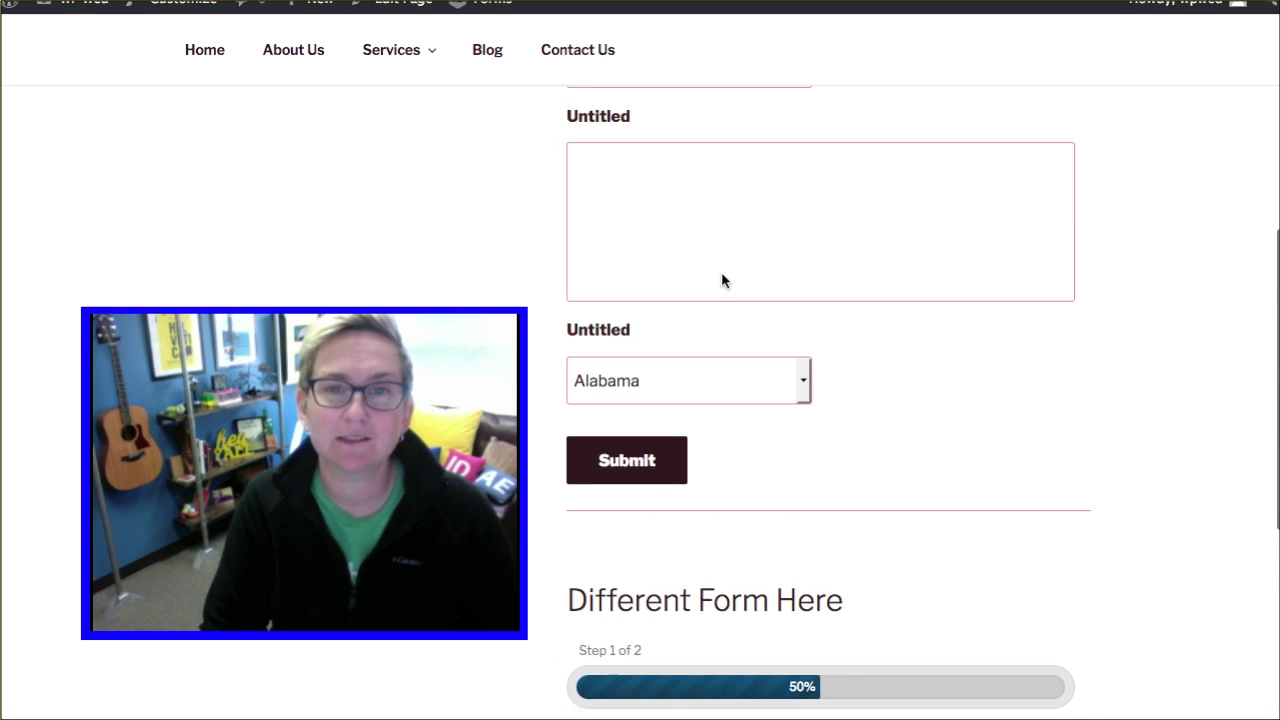
scroll(722, 280, "up", 3)
scroll(722, 280, "up", 1)
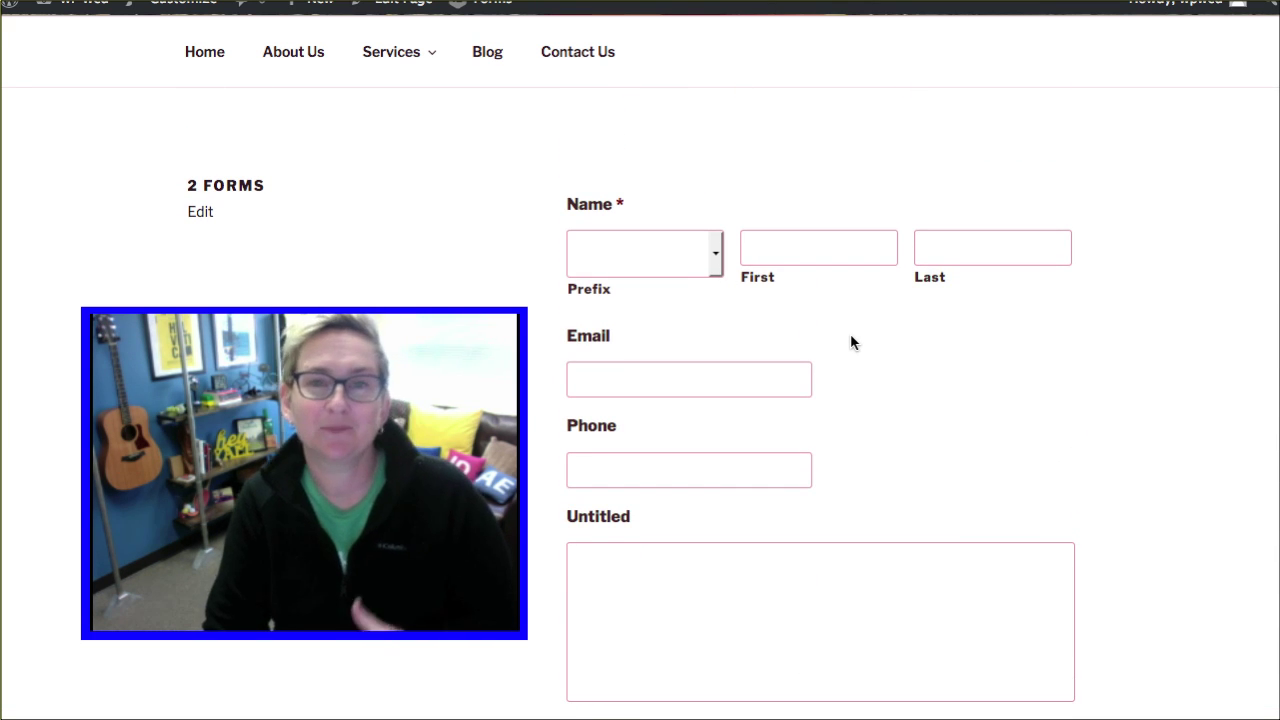
left_click(824, 252)
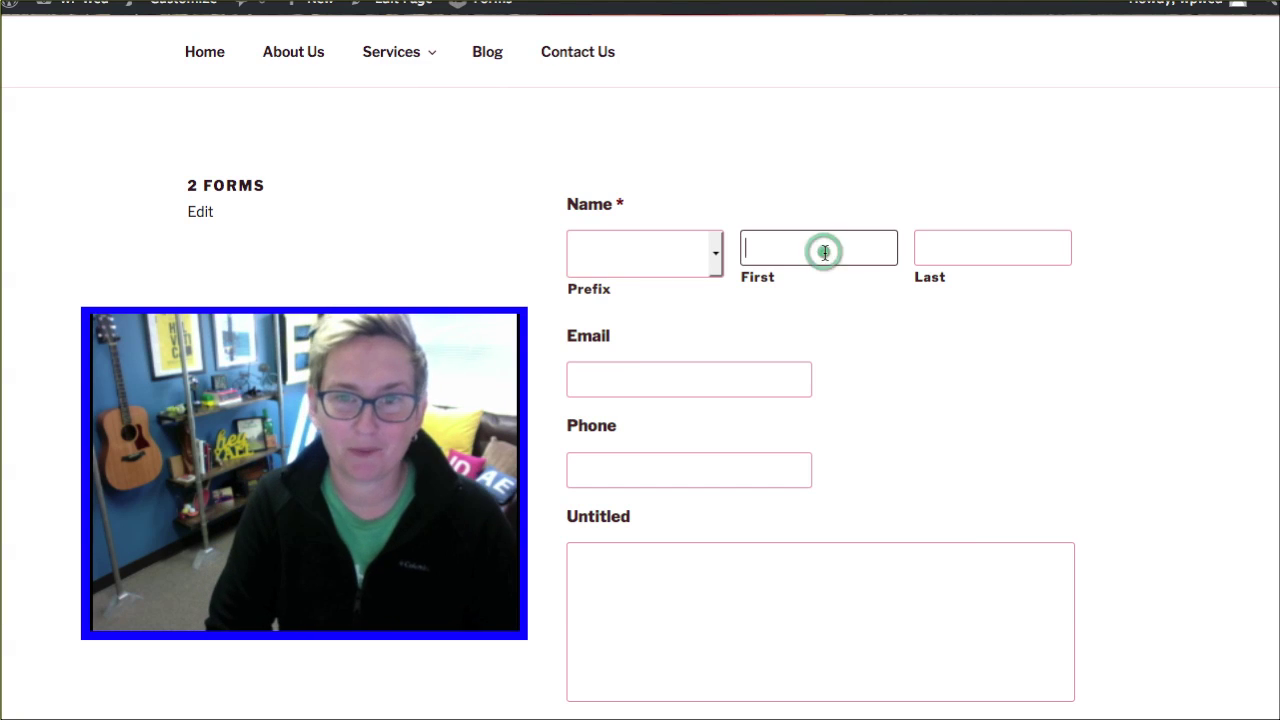
key("Tab")
key("Tab")
key("Tab")
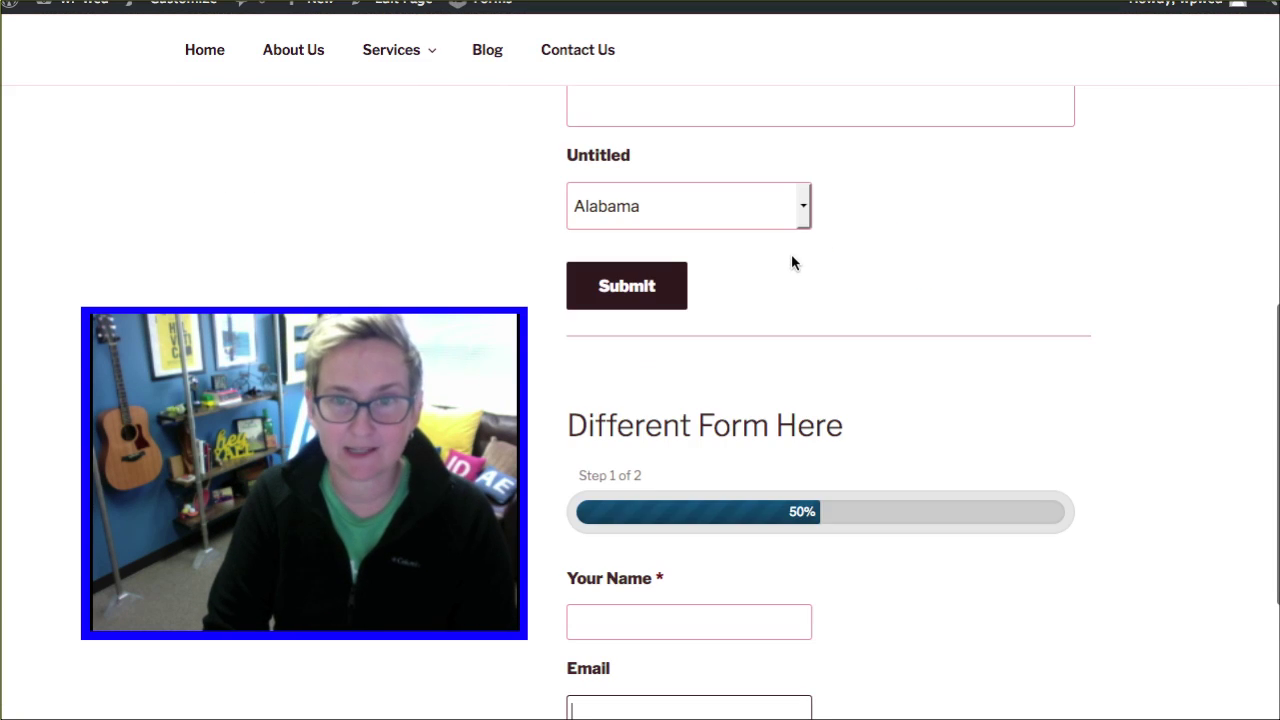
scroll(834, 289, "up", 10)
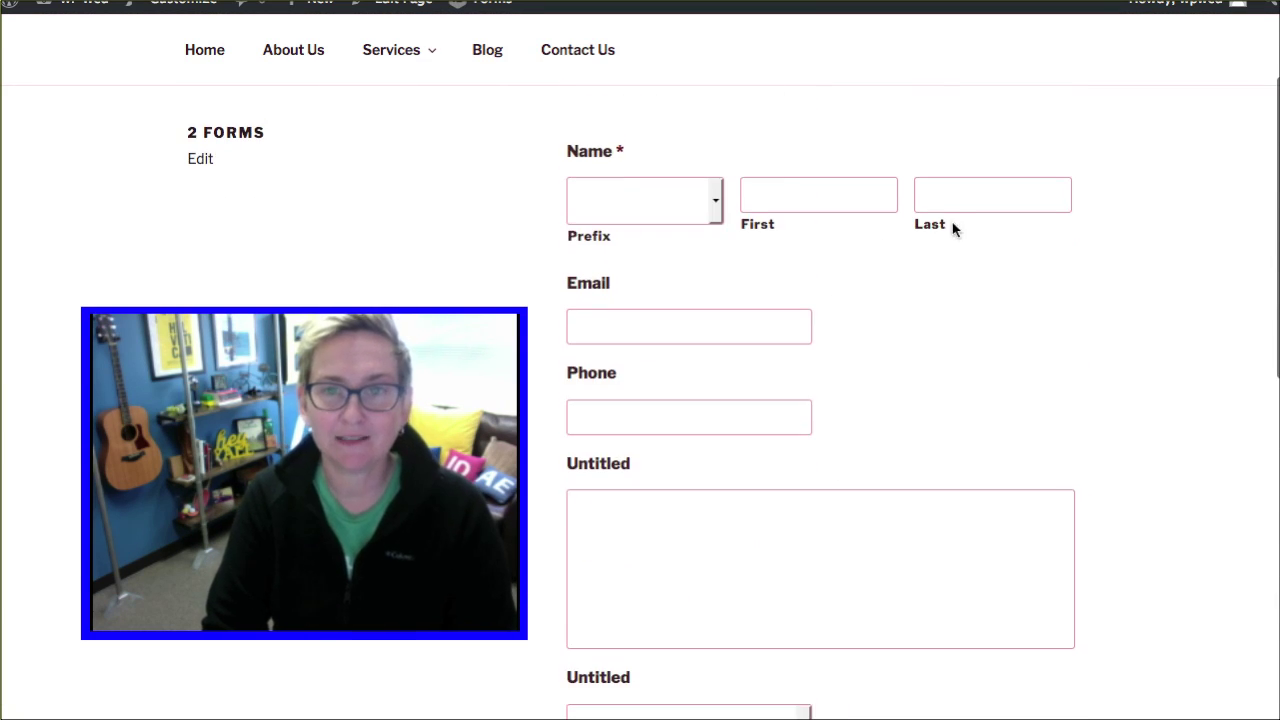
left_click(941, 197)
left_click(686, 323)
left_click(685, 413)
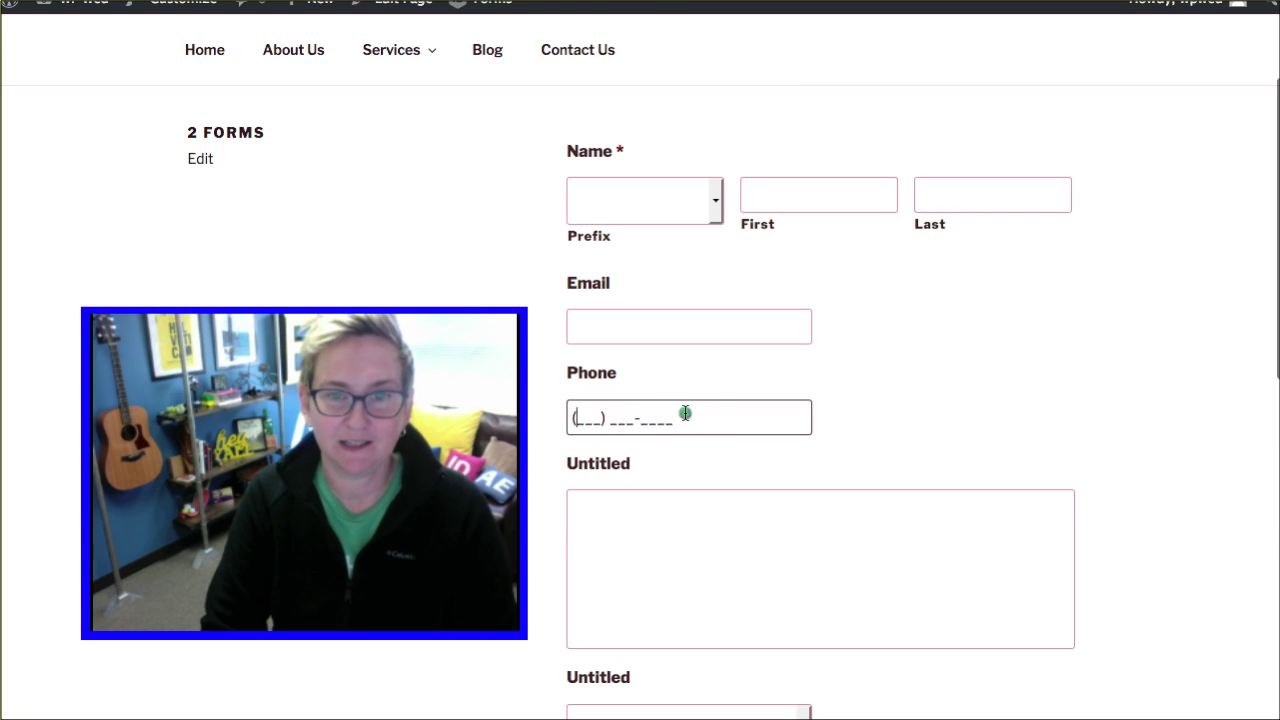
left_click(788, 201)
left_click(971, 205)
left_click(699, 320)
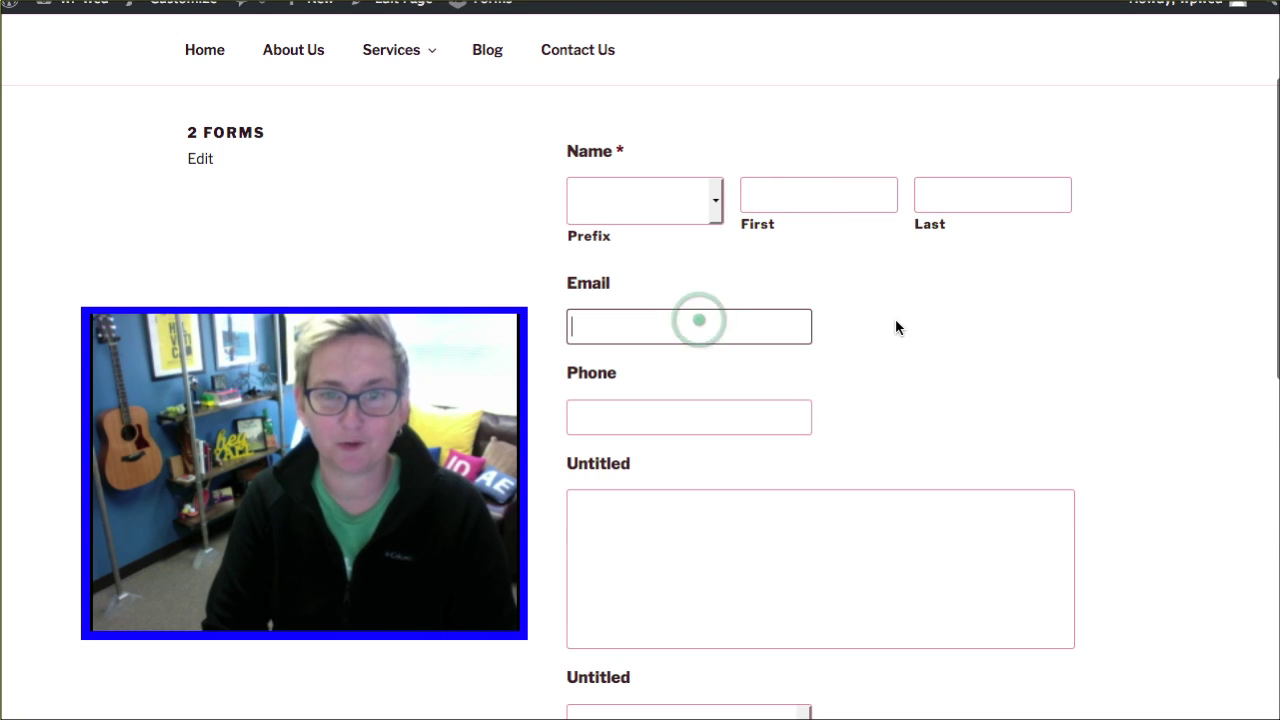
scroll(880, 326, "down", 2)
scroll(880, 326, "down", 2)
scroll(877, 390, "down", 3)
scroll(880, 338, "up", 4)
scroll(897, 269, "up", 5)
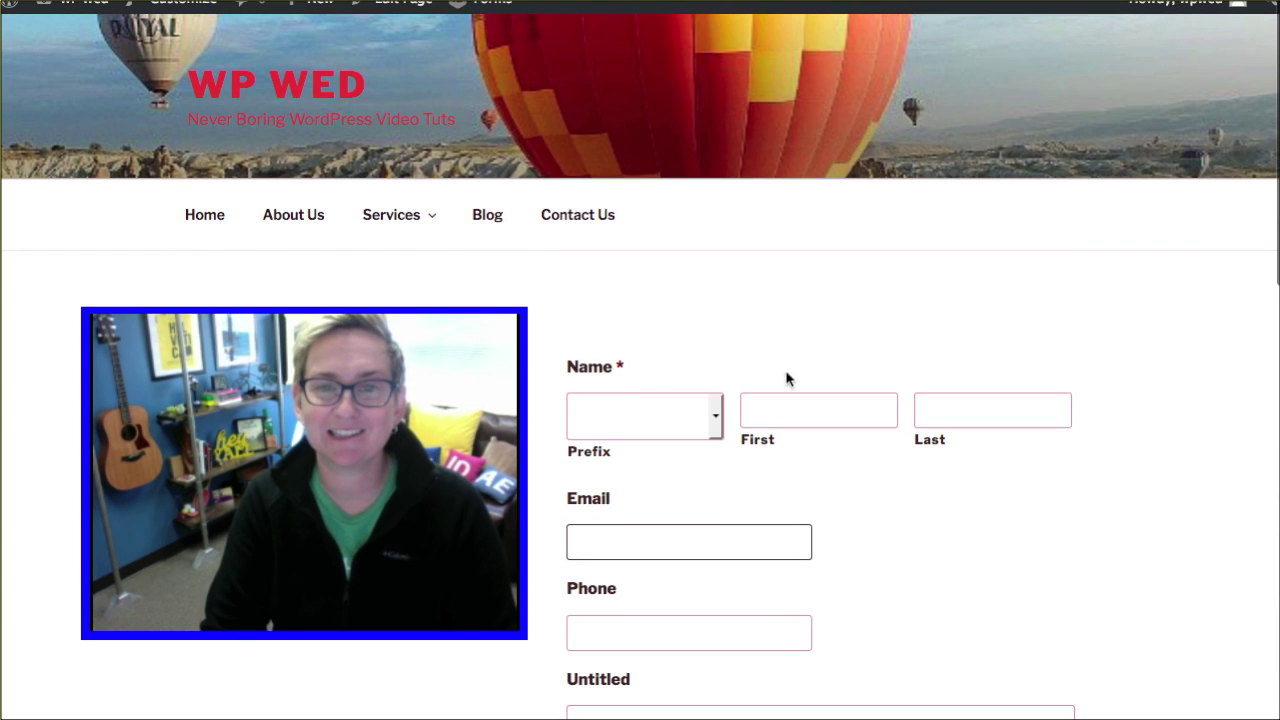
left_click(796, 417)
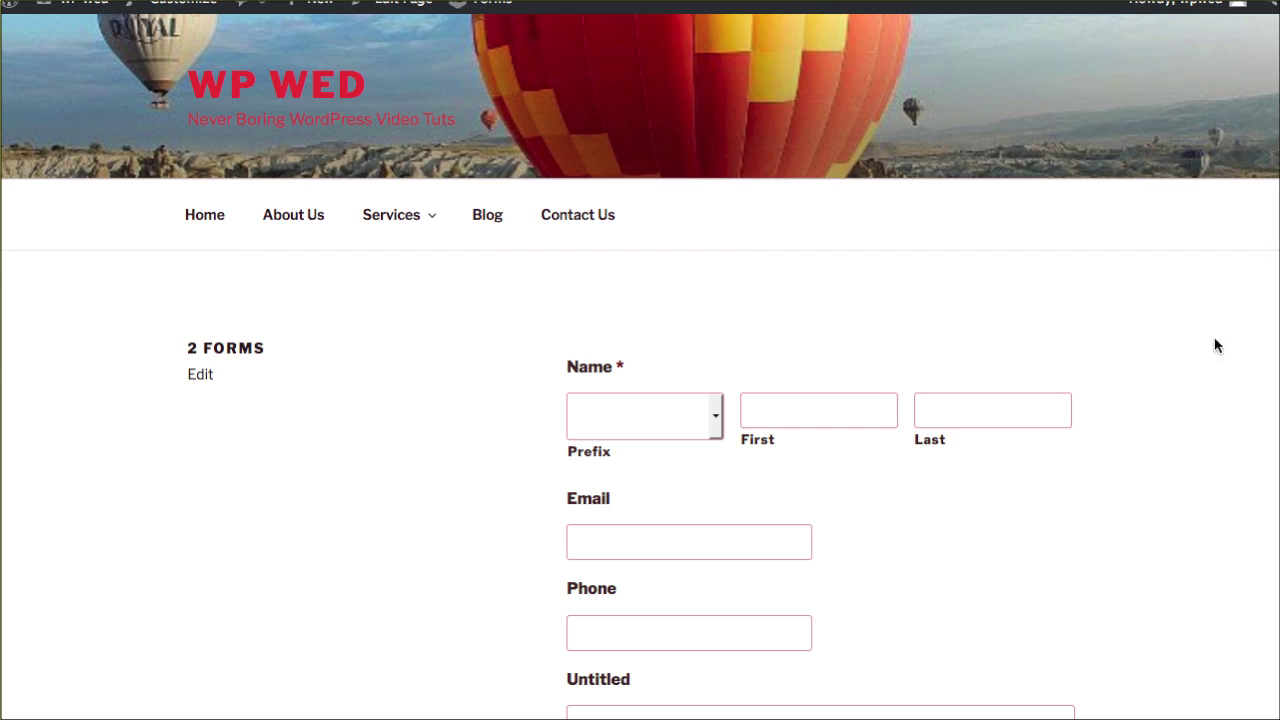
scroll(1129, 346, "down", 2)
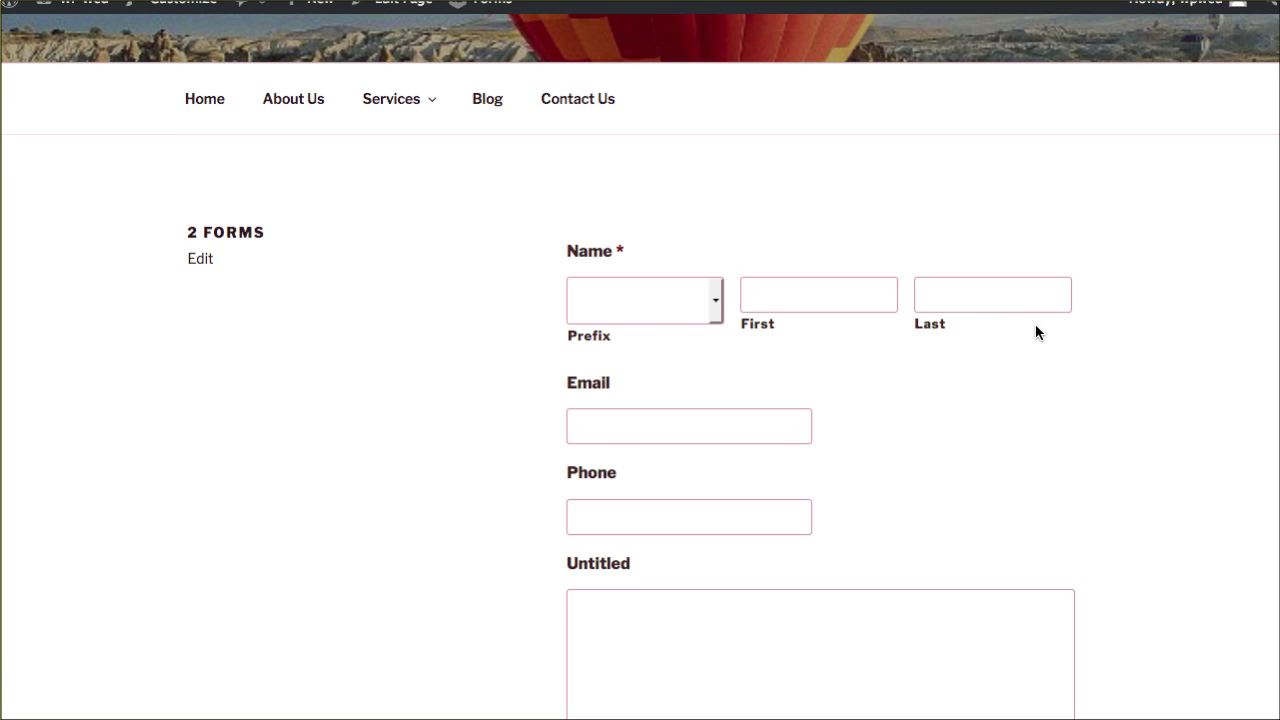
scroll(1041, 333, "down", 1)
scroll(689, 537, "down", 2)
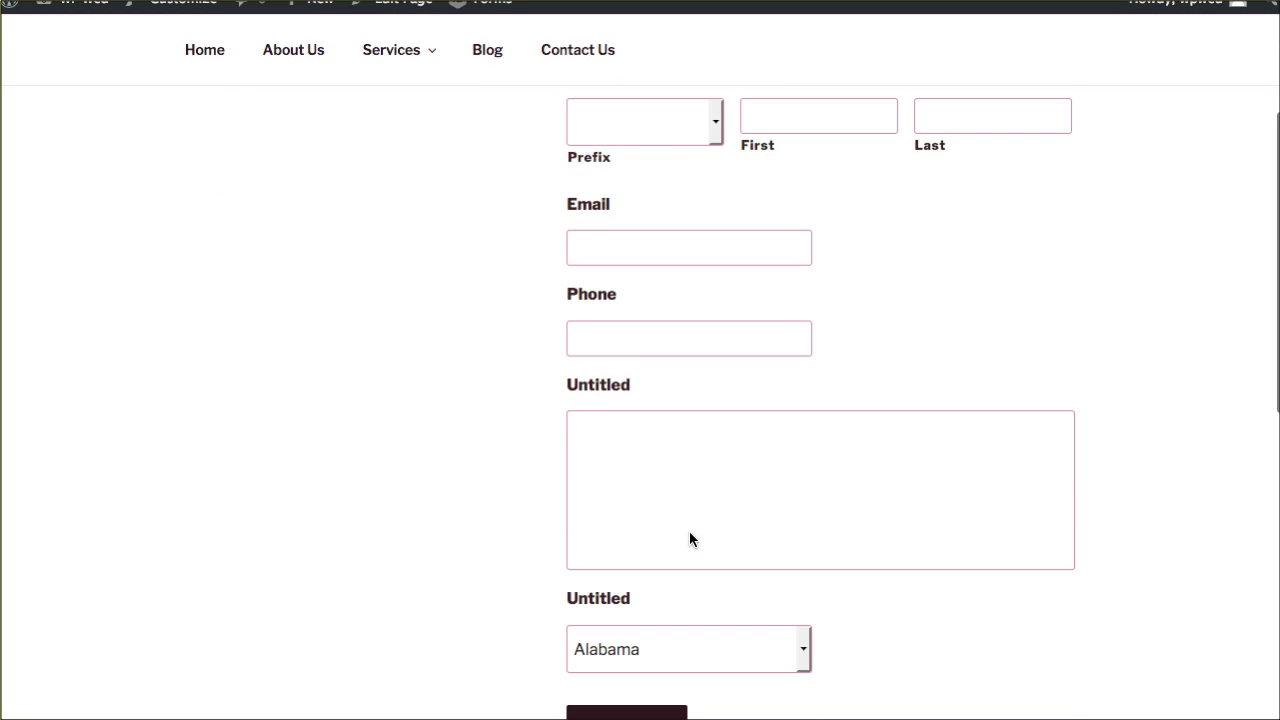
scroll(654, 531, "down", 3)
scroll(611, 486, "down", 2)
scroll(1000, 430, "down", 2)
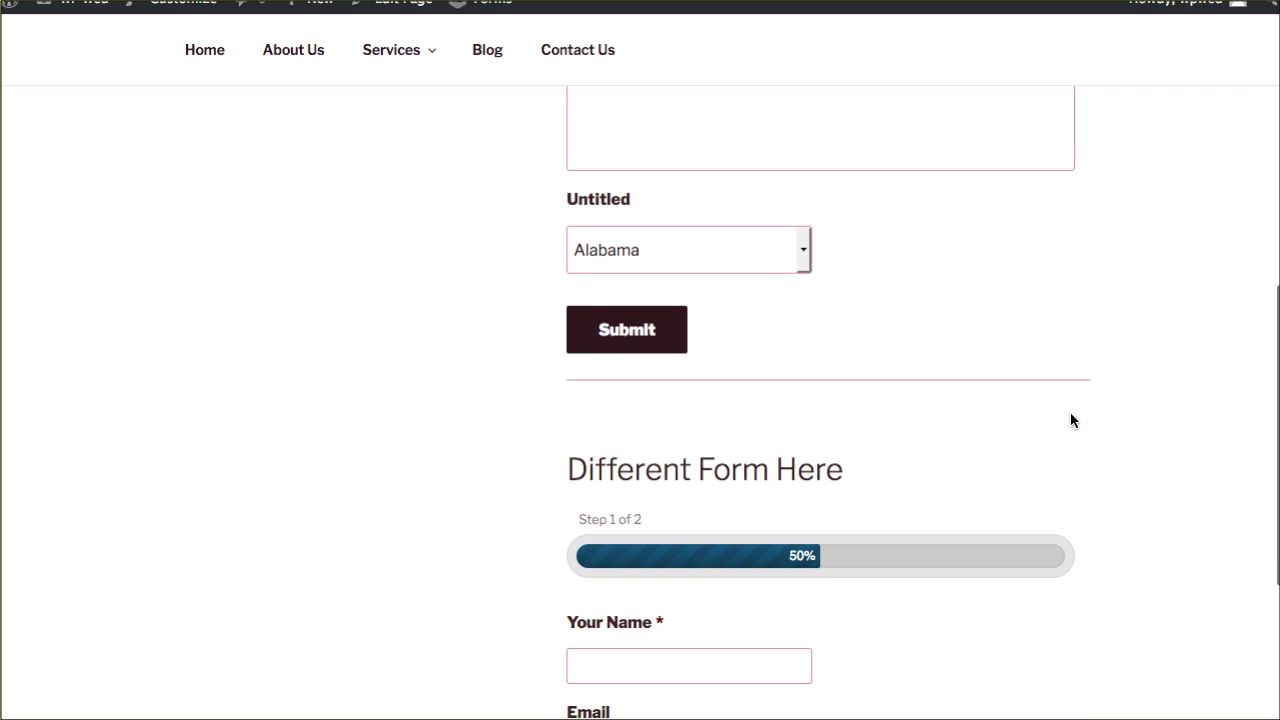
scroll(850, 423, "down", 2)
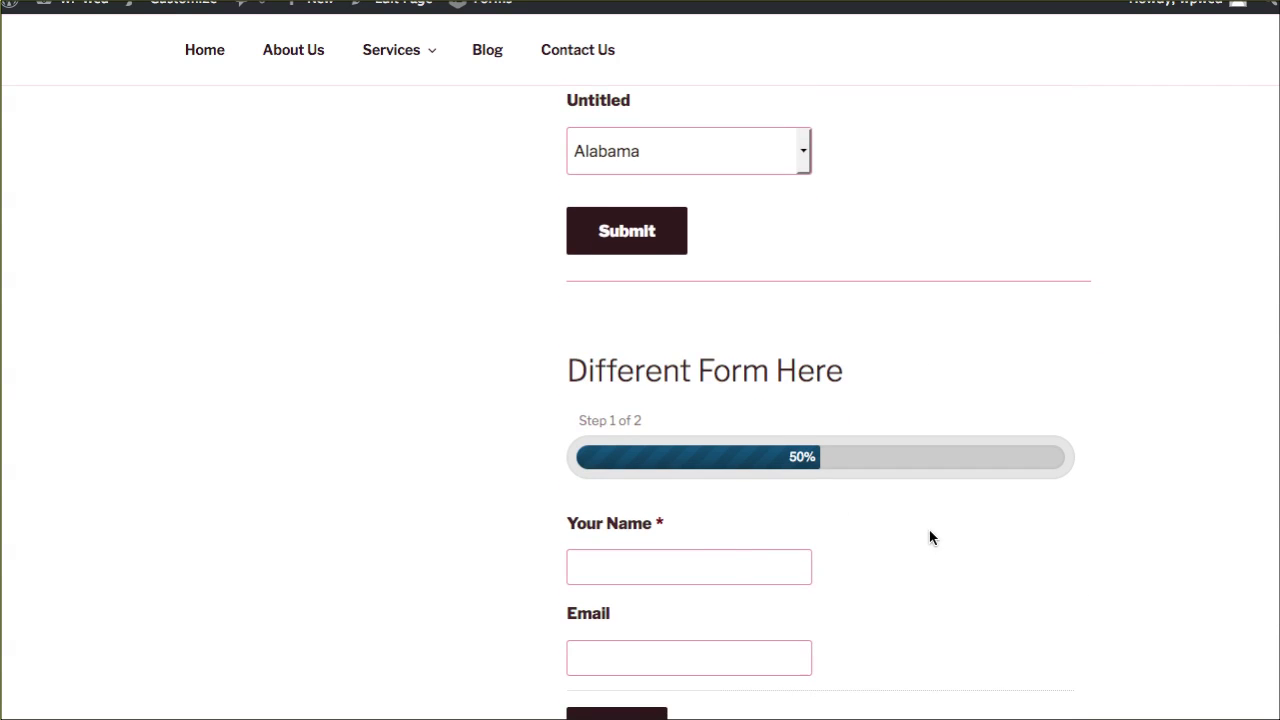
scroll(929, 538, "down", 2)
scroll(906, 506, "up", 2)
scroll(905, 503, "up", 4)
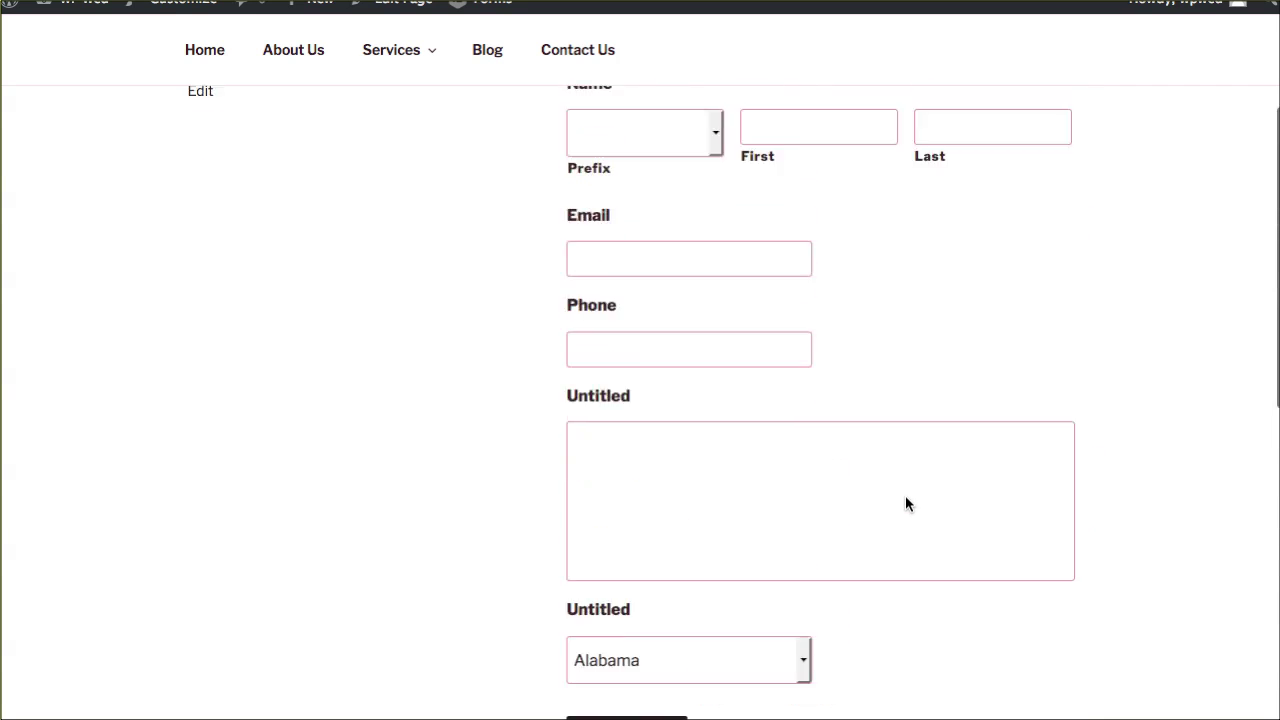
scroll(903, 505, "up", 3)
left_click(791, 415)
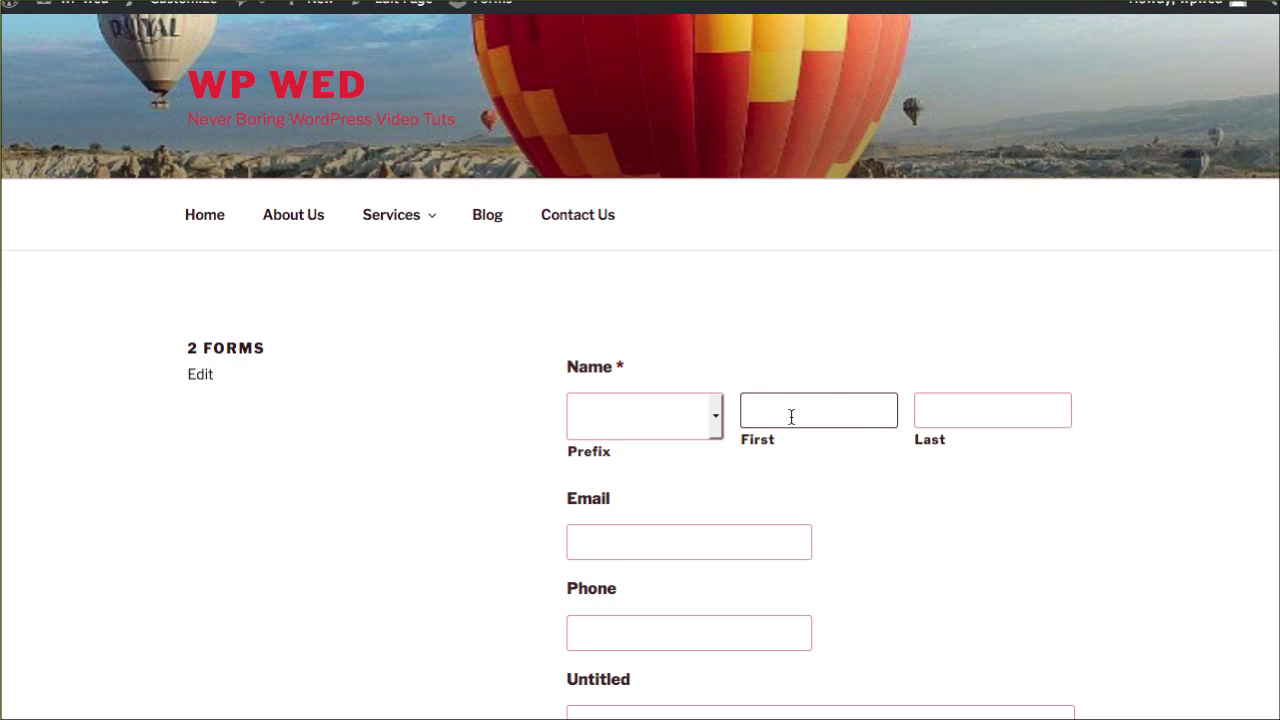
- On the live page, Tab from the first form to show focus jumping to the second form
key("Tab")
key("Tab")
key("Tab")
scroll(786, 420, "down", 2)
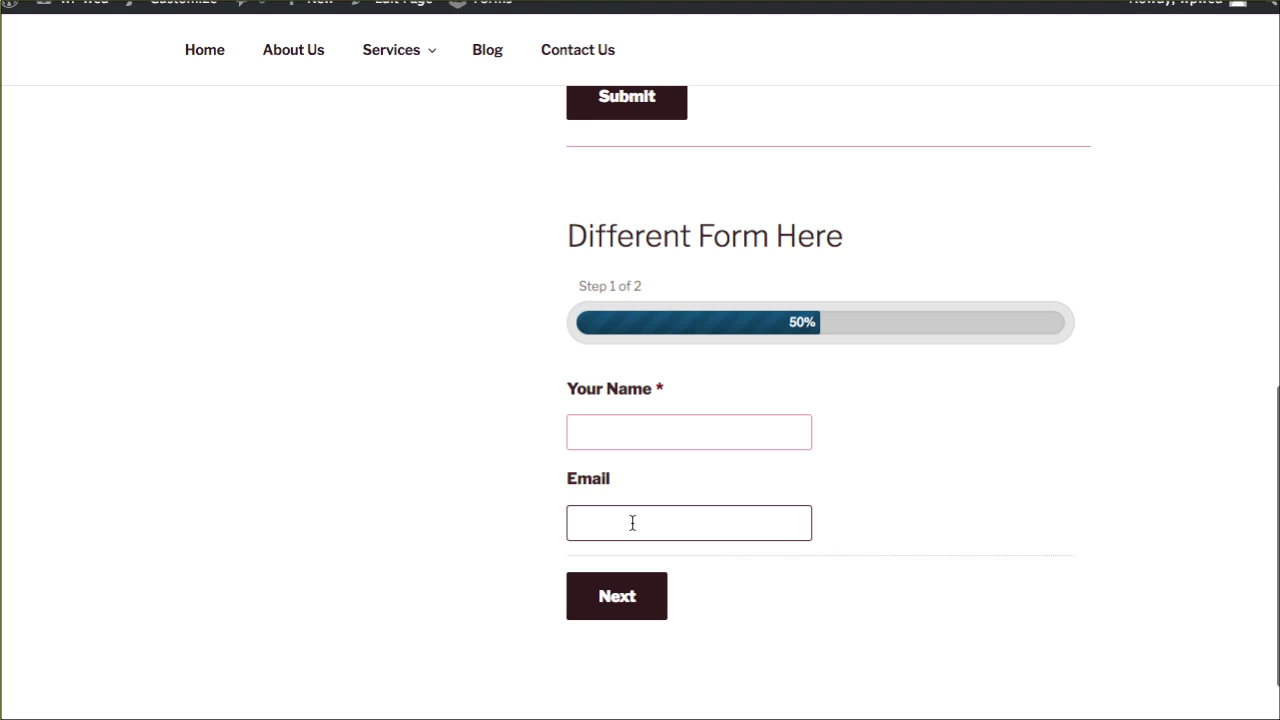
scroll(807, 471, "up", 5)
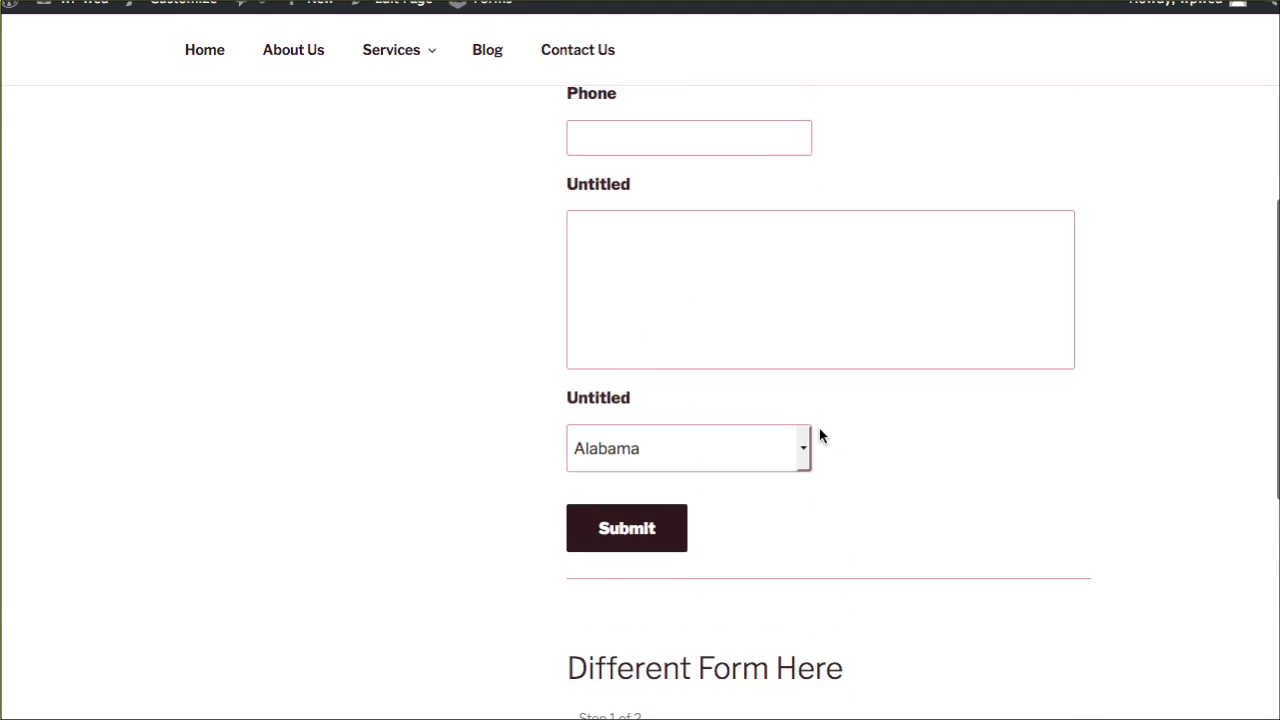
scroll(817, 434, "up", 5)
- Focus the first form's Last name and First name fields, then scroll to review both forms
left_click(990, 413)
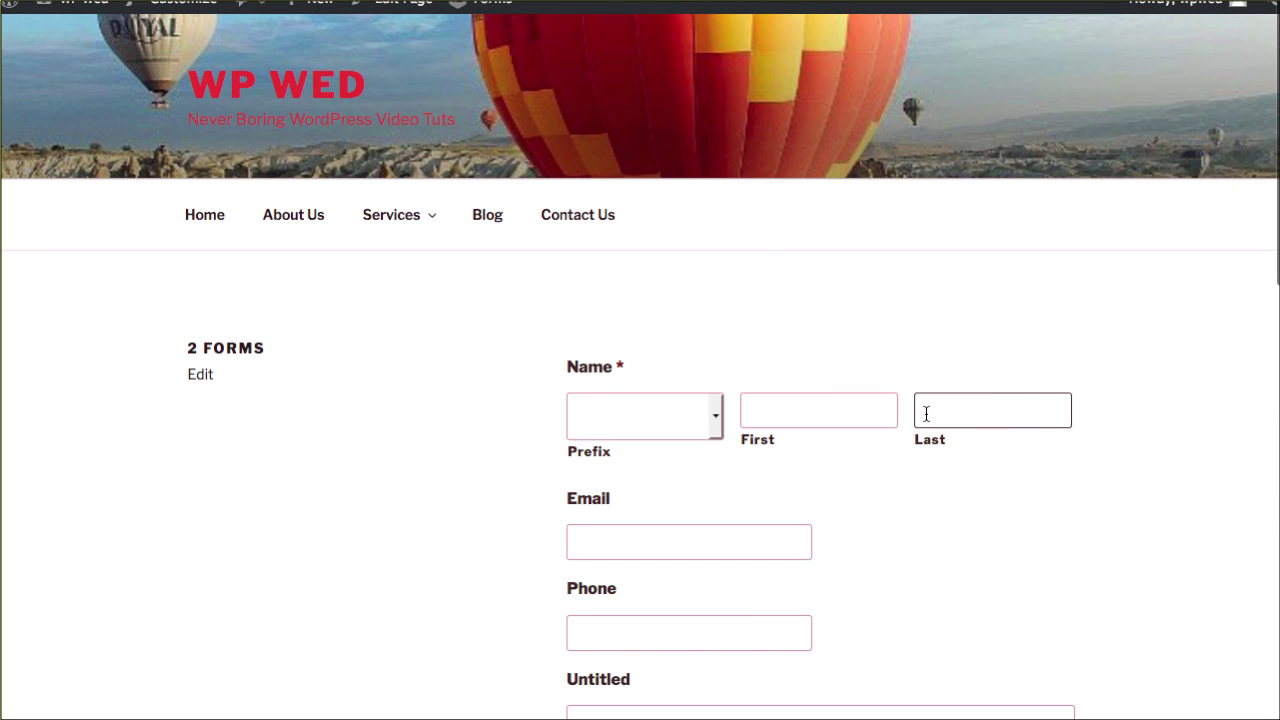
left_click(813, 414)
left_click(791, 415)
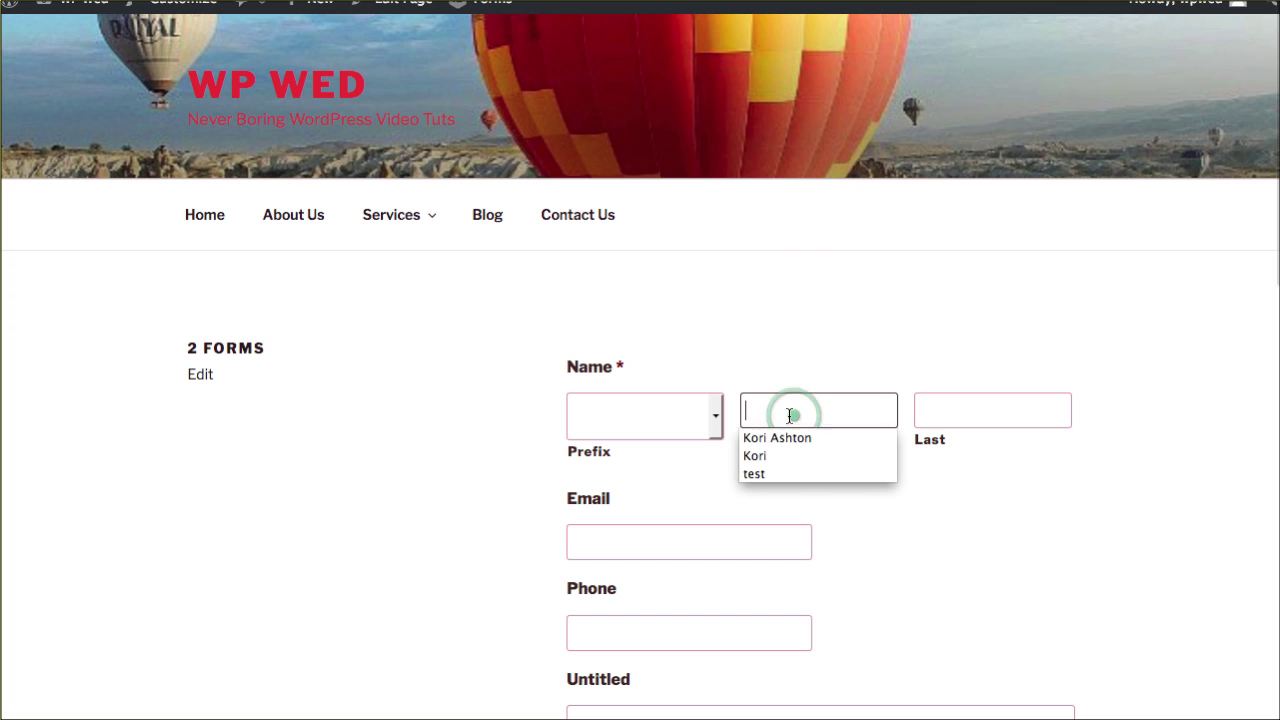
left_click(837, 400)
scroll(919, 405, "down", 5)
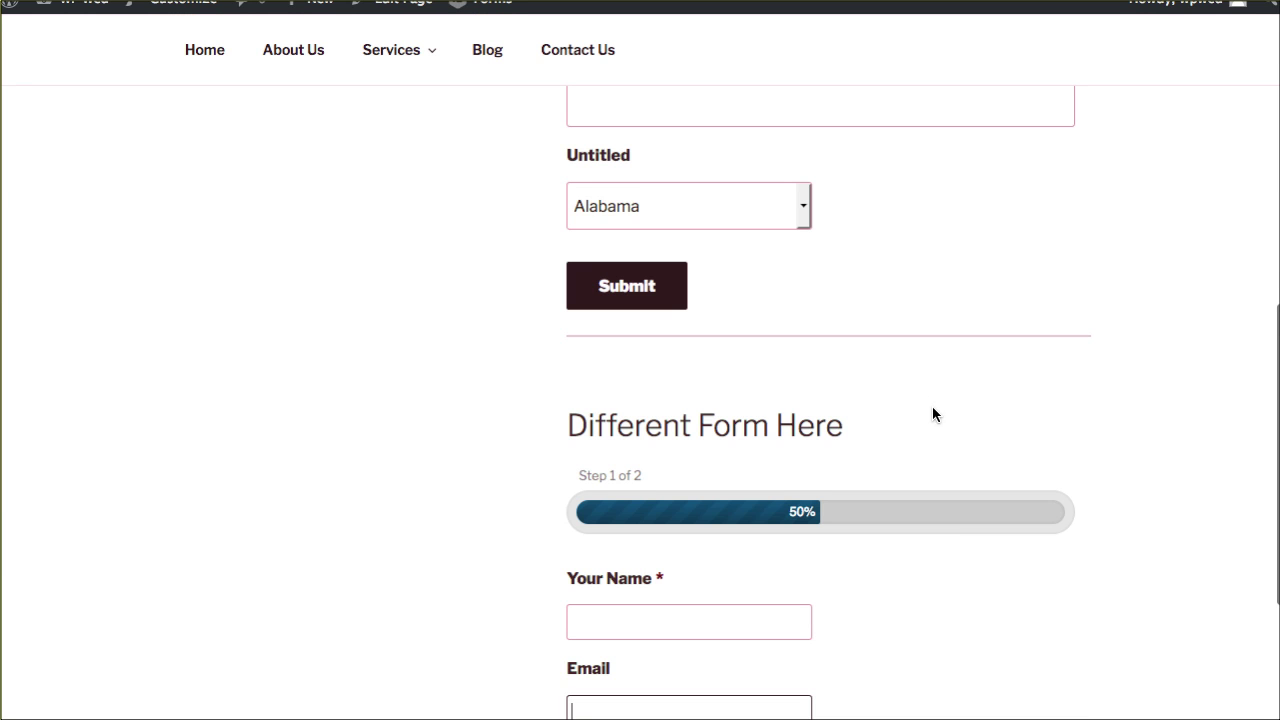
scroll(917, 413, "down", 3)
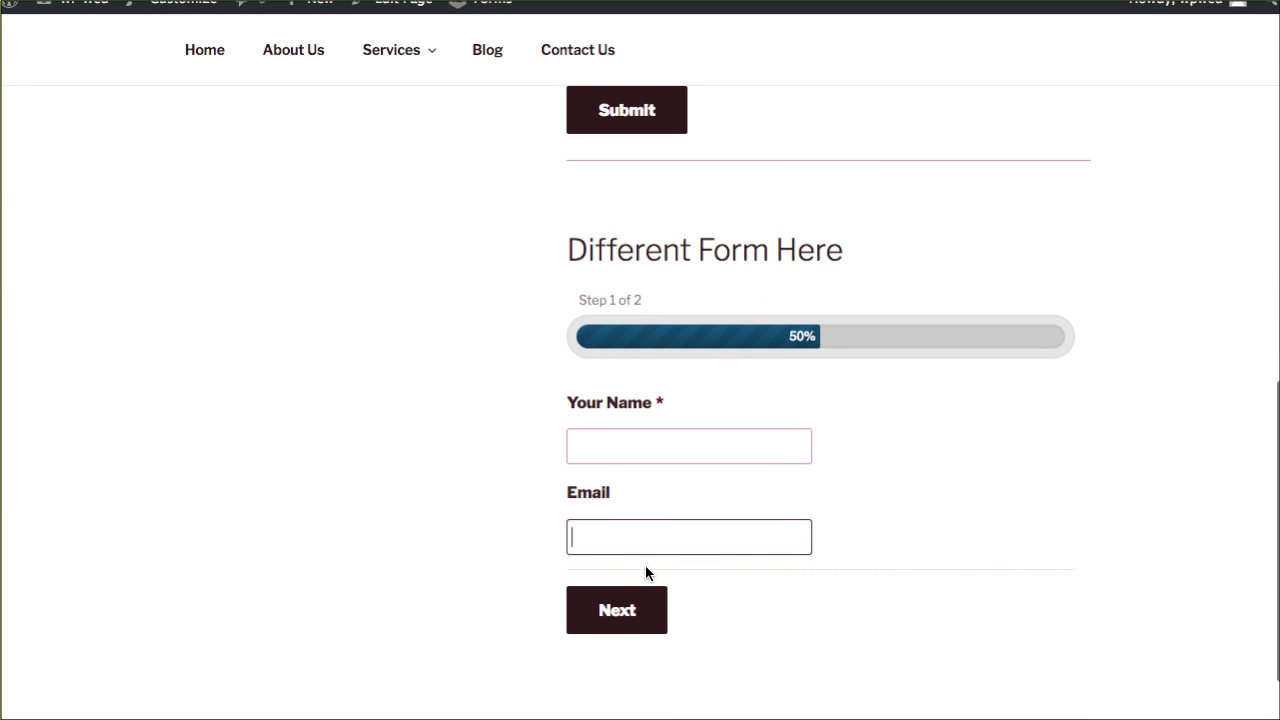
scroll(855, 545, "up", 8)
scroll(857, 546, "up", 4)
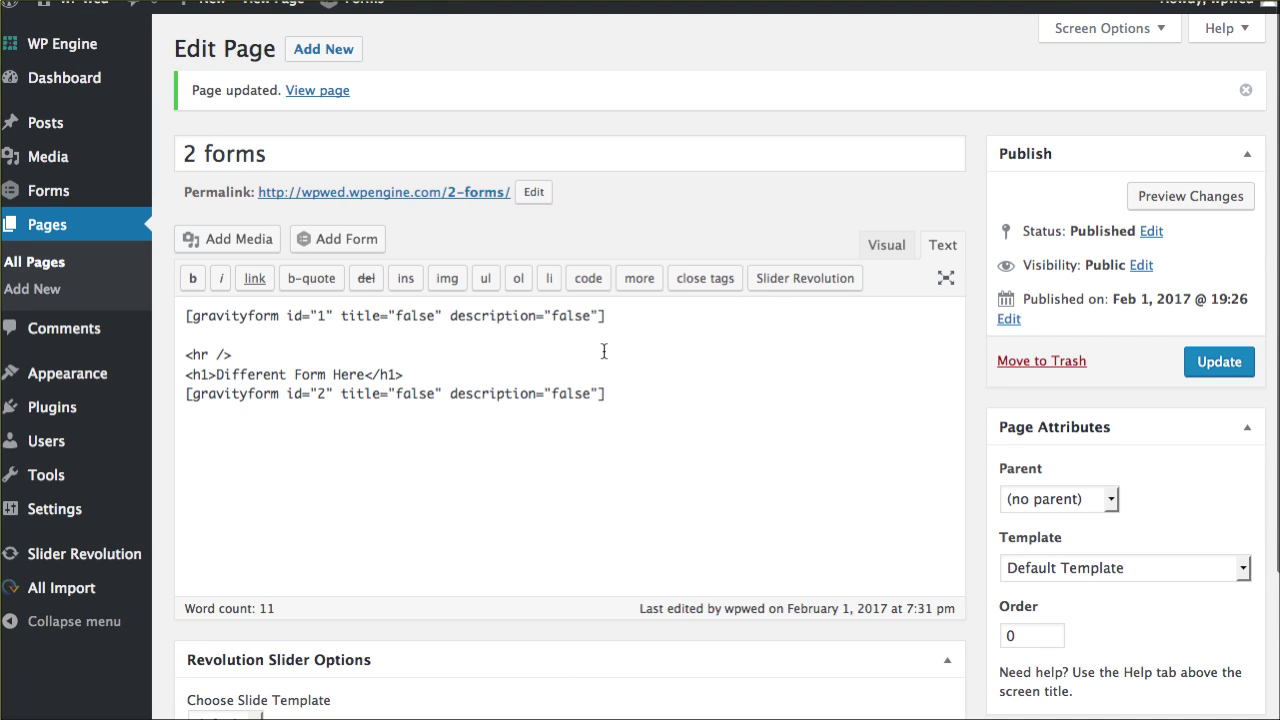
- In the Visual editor, delete the first [gravityform id="1"] shortcode line
left_click(604, 351)
left_click(900, 244)
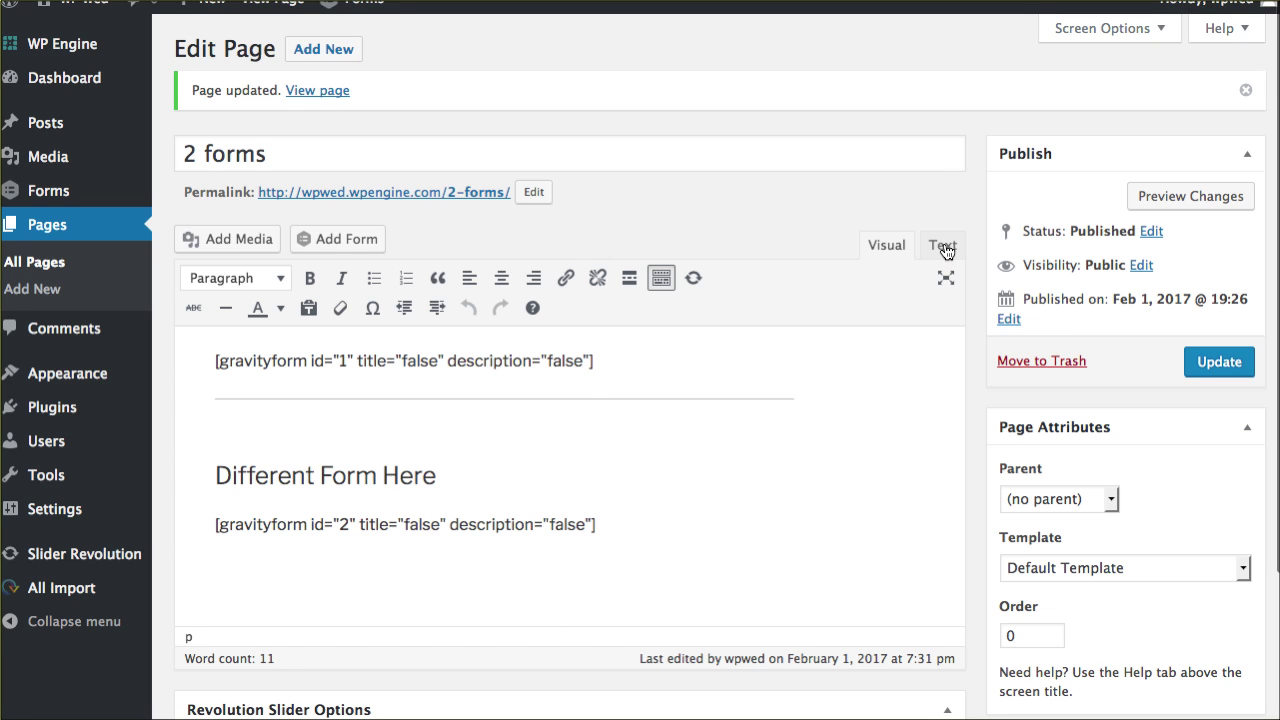
triple_click(470, 362)
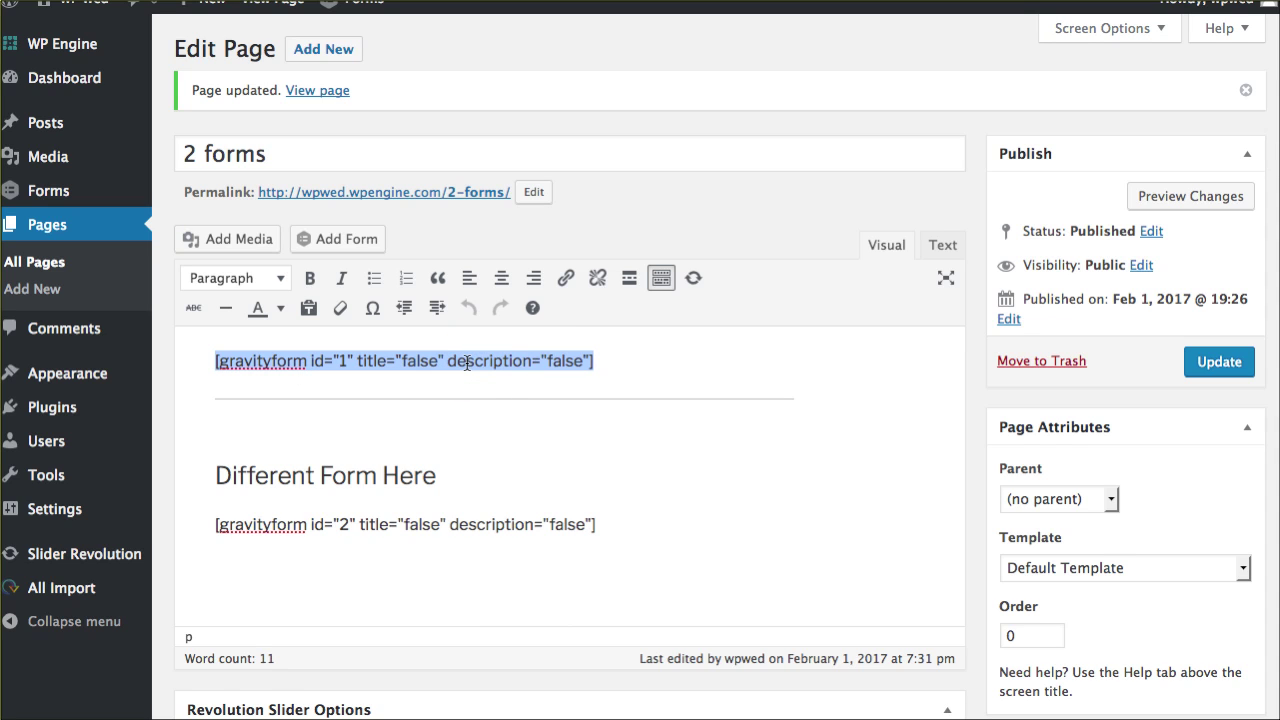
key("BackSpace")
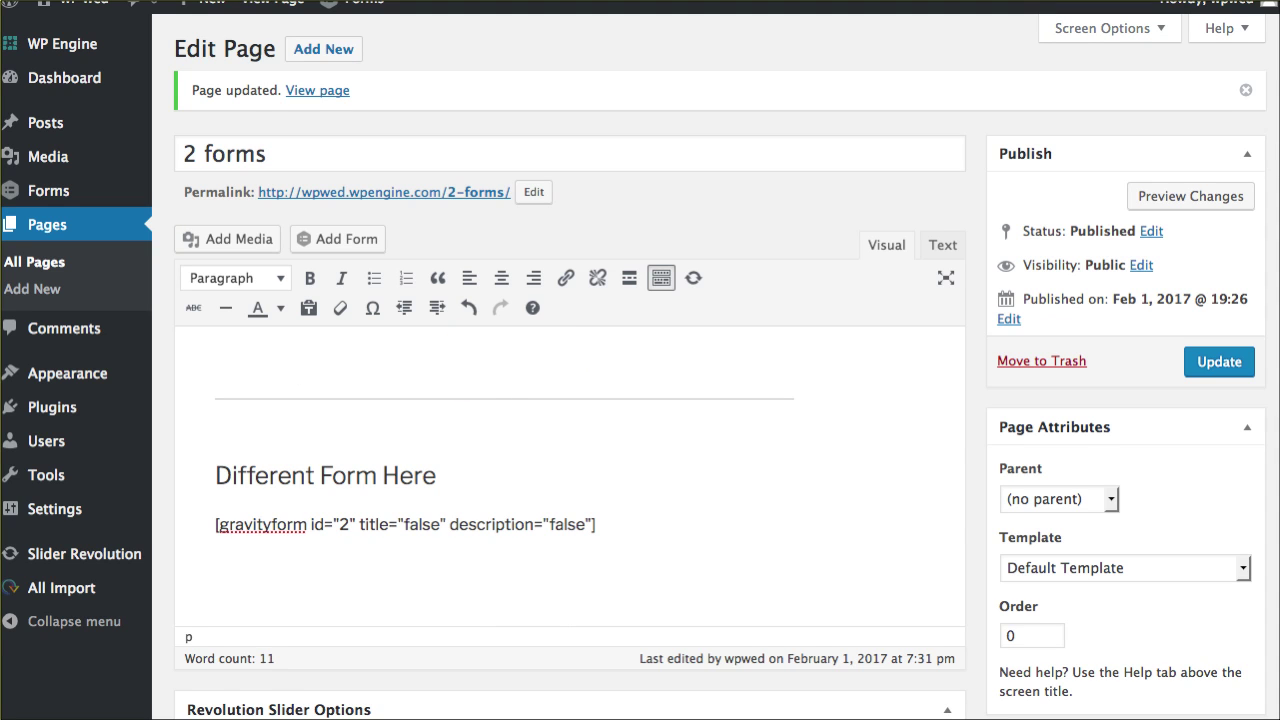
left_click(347, 248)
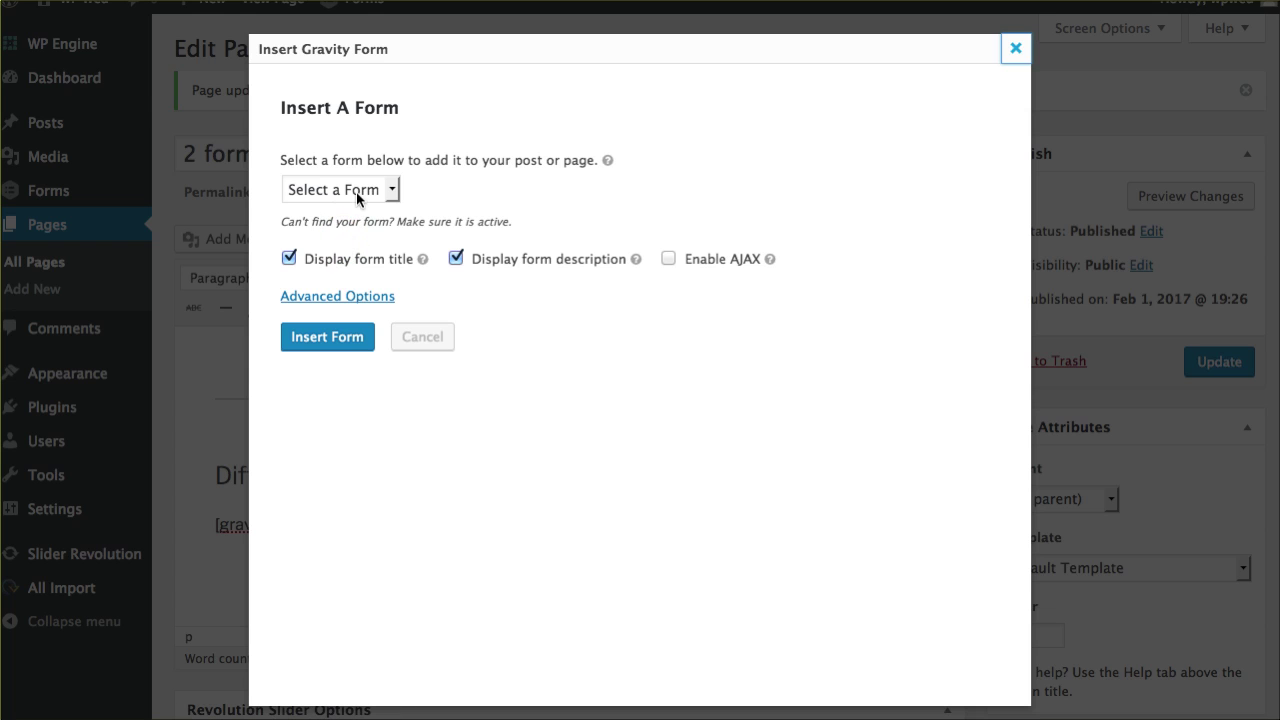
- Insert the 'test for now' form without its title, setting Tabindex 99 under Advanced Options
left_click(357, 190)
left_click(362, 215)
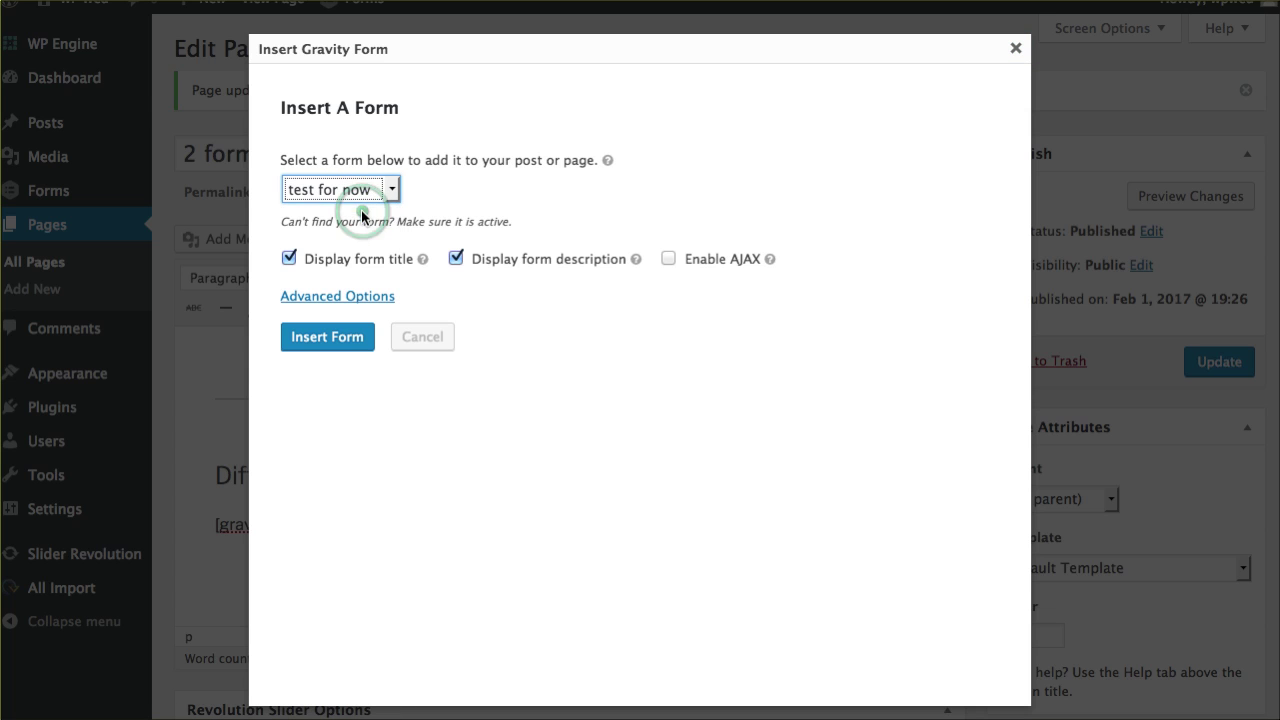
left_click(366, 266)
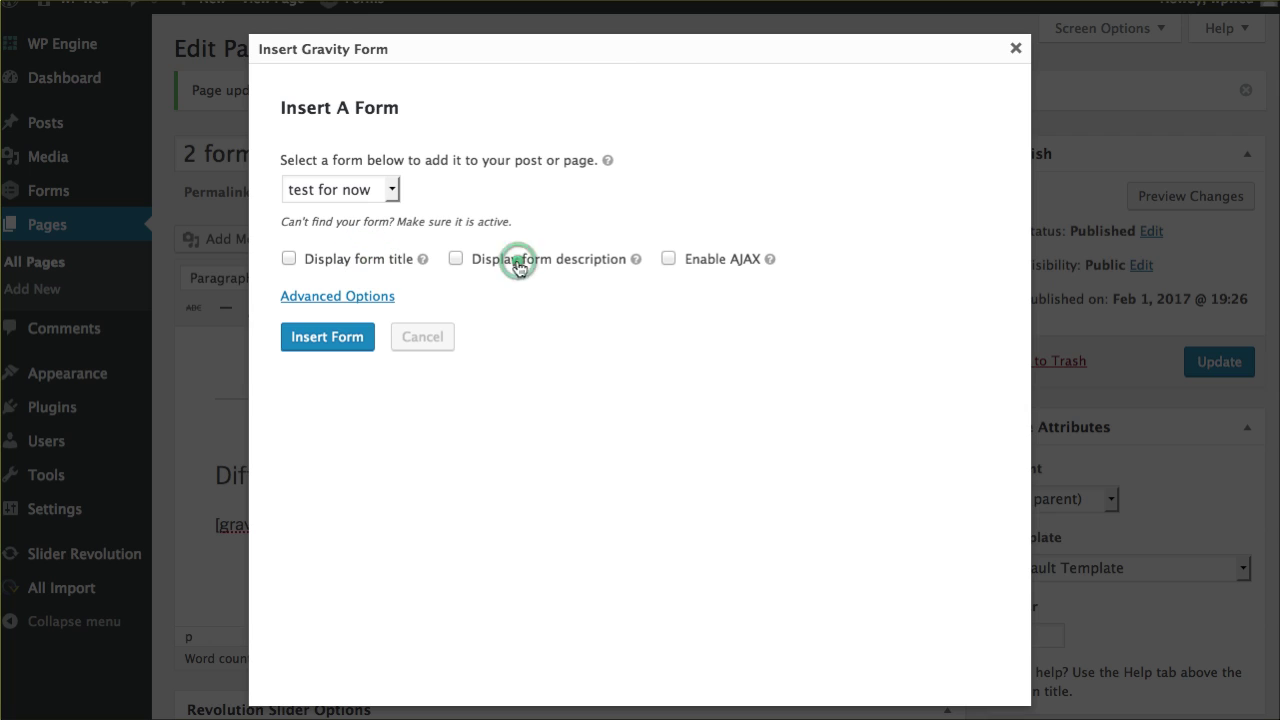
left_click(330, 304)
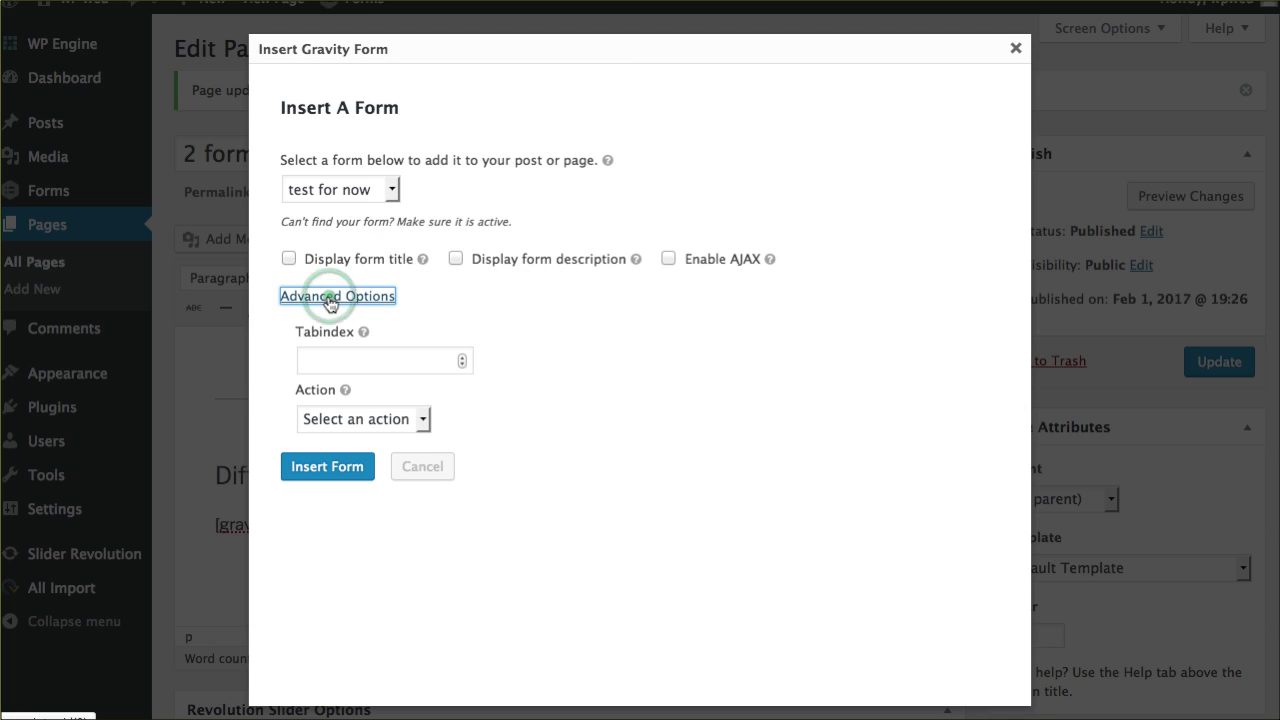
mouse_move(363, 332)
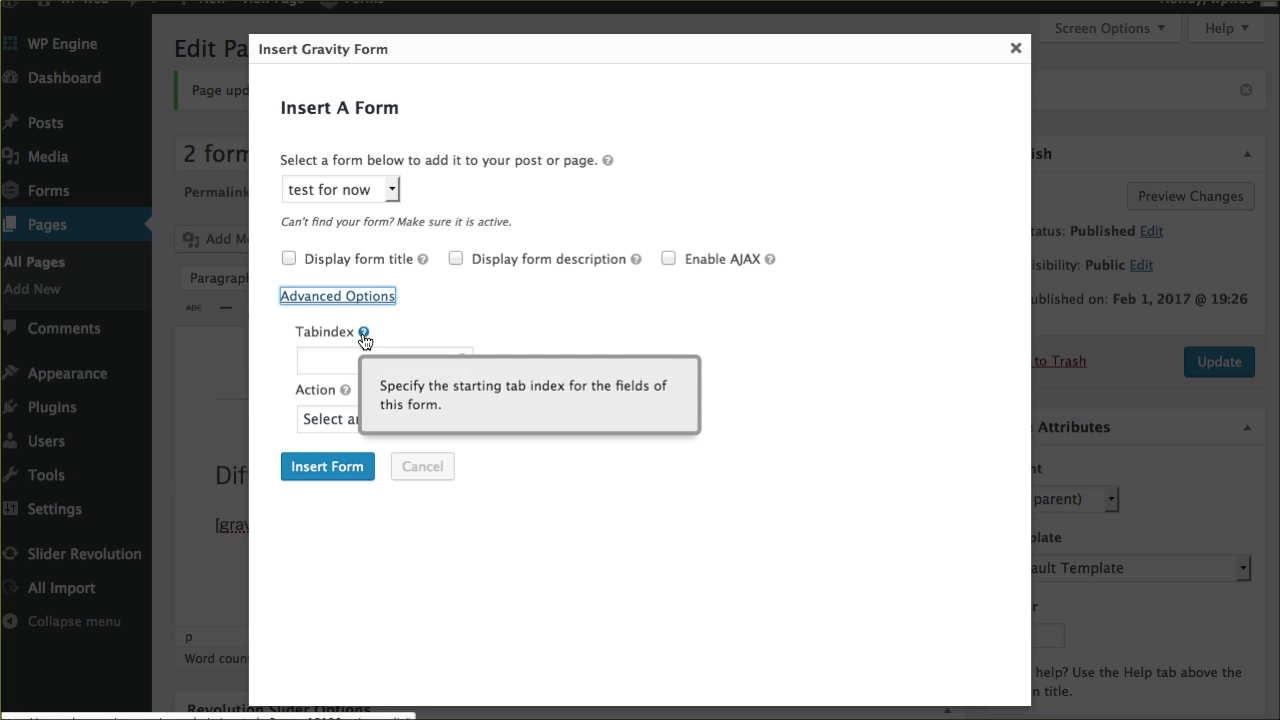
left_click(338, 363)
type("99")
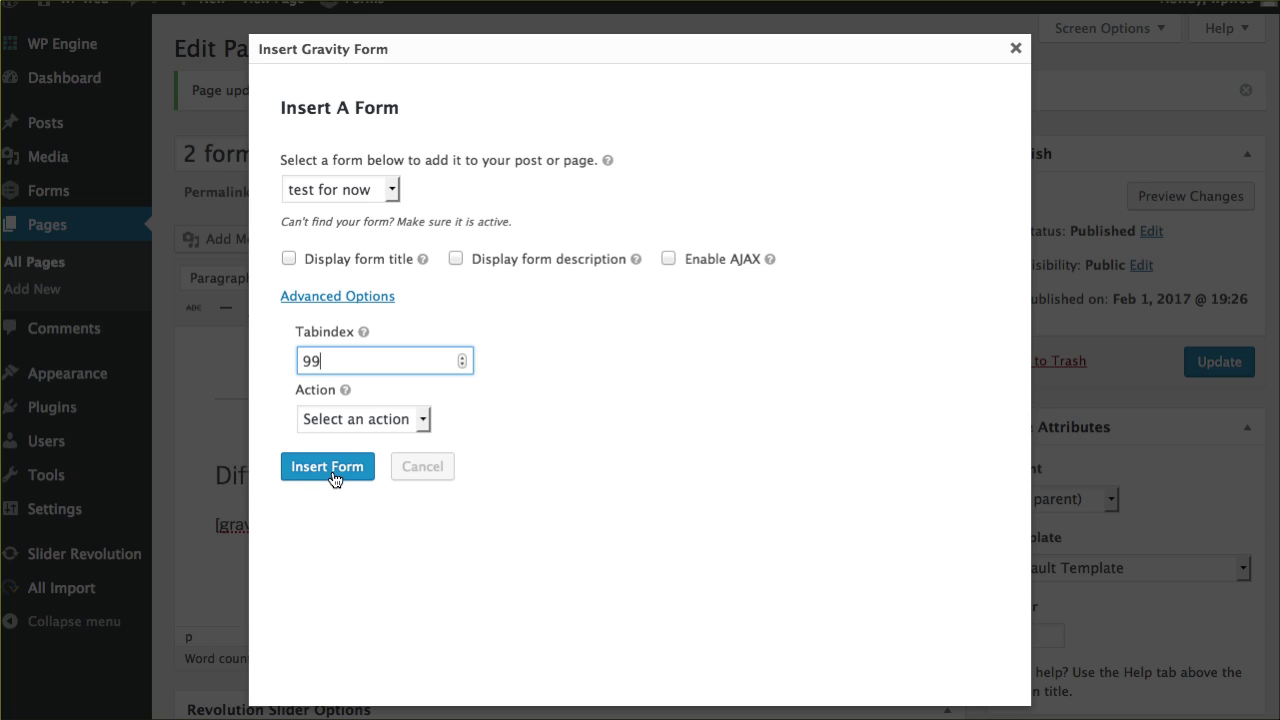
left_click(361, 418)
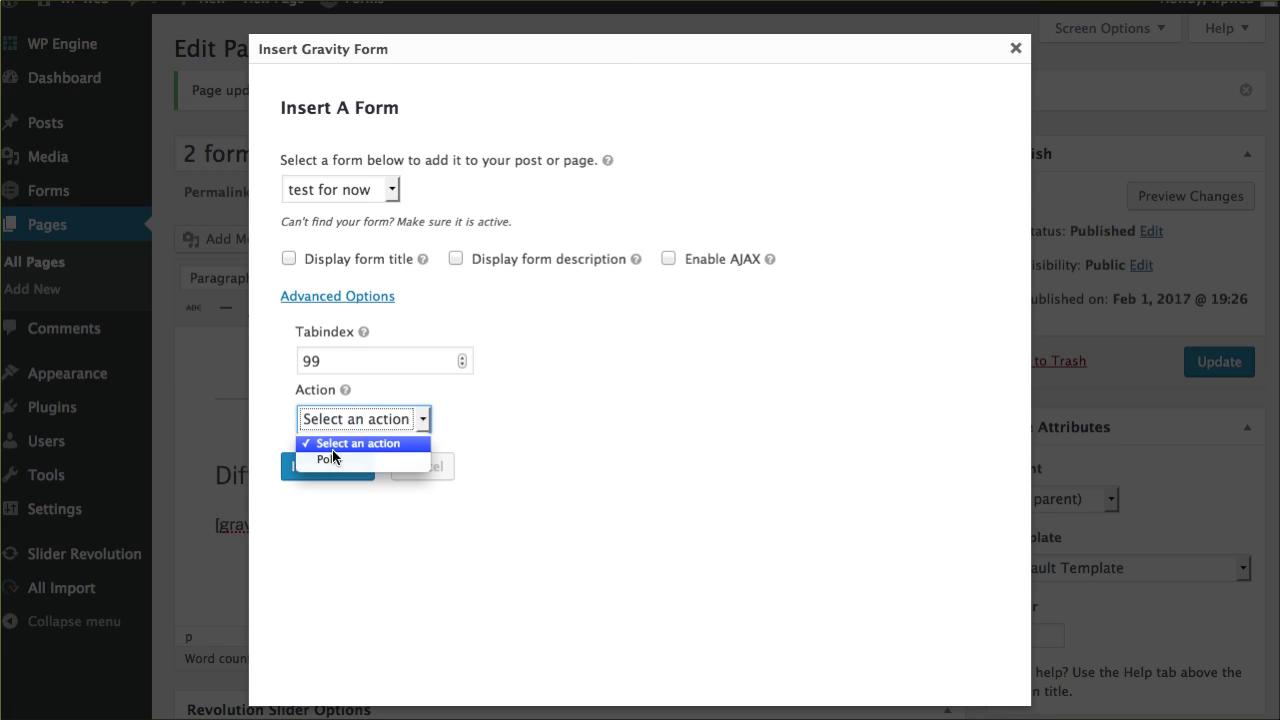
left_click(491, 408)
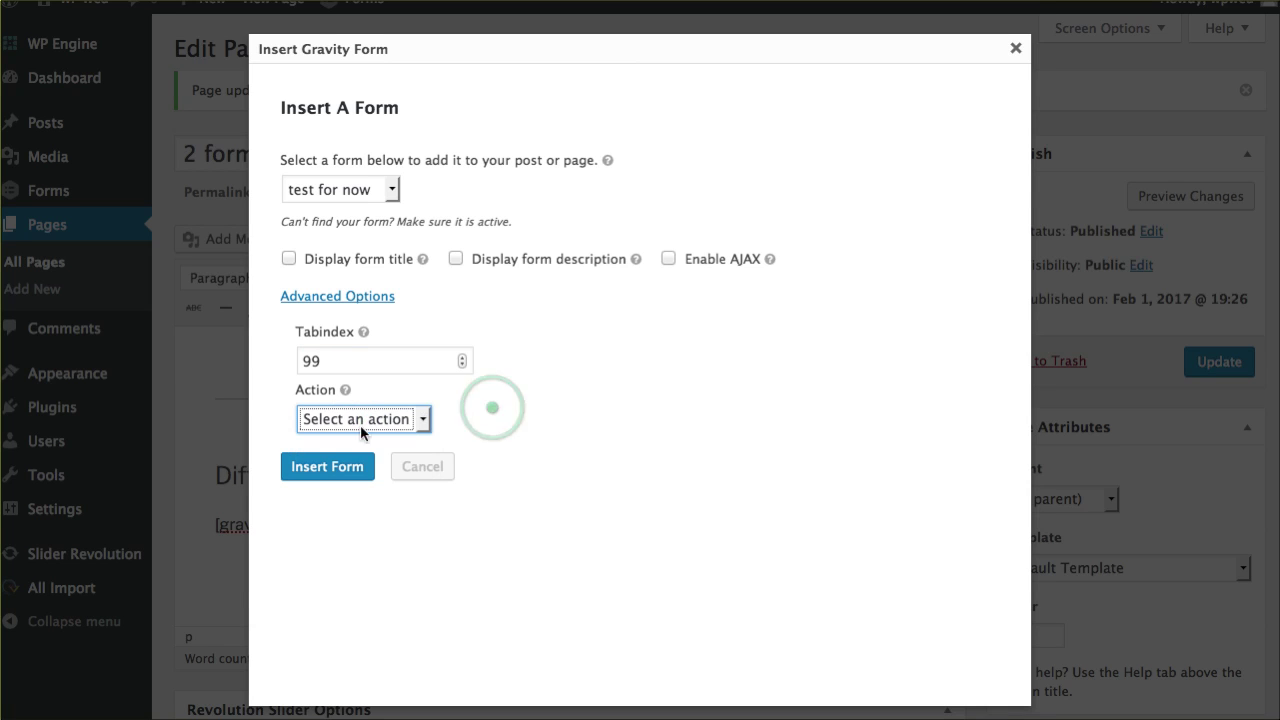
left_click(318, 467)
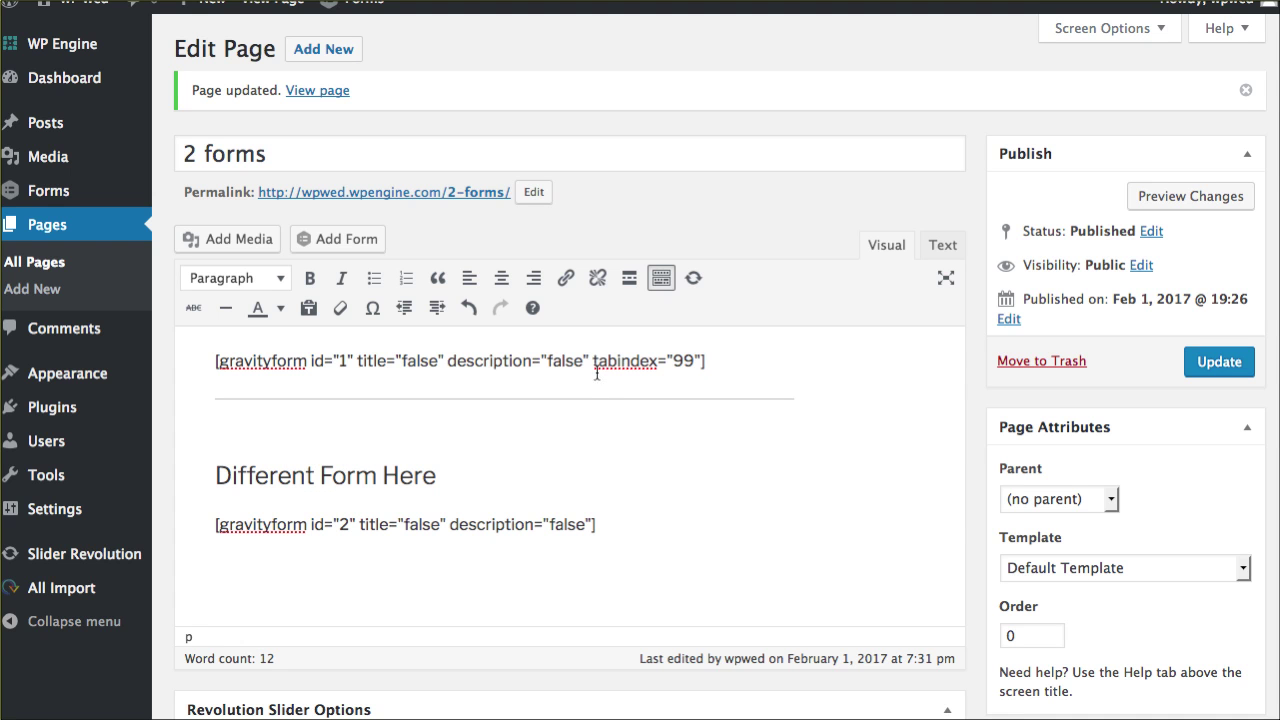
- Check the tabindex="99" attribute in the shortcode and update the page
left_click_drag(594, 362, 683, 364)
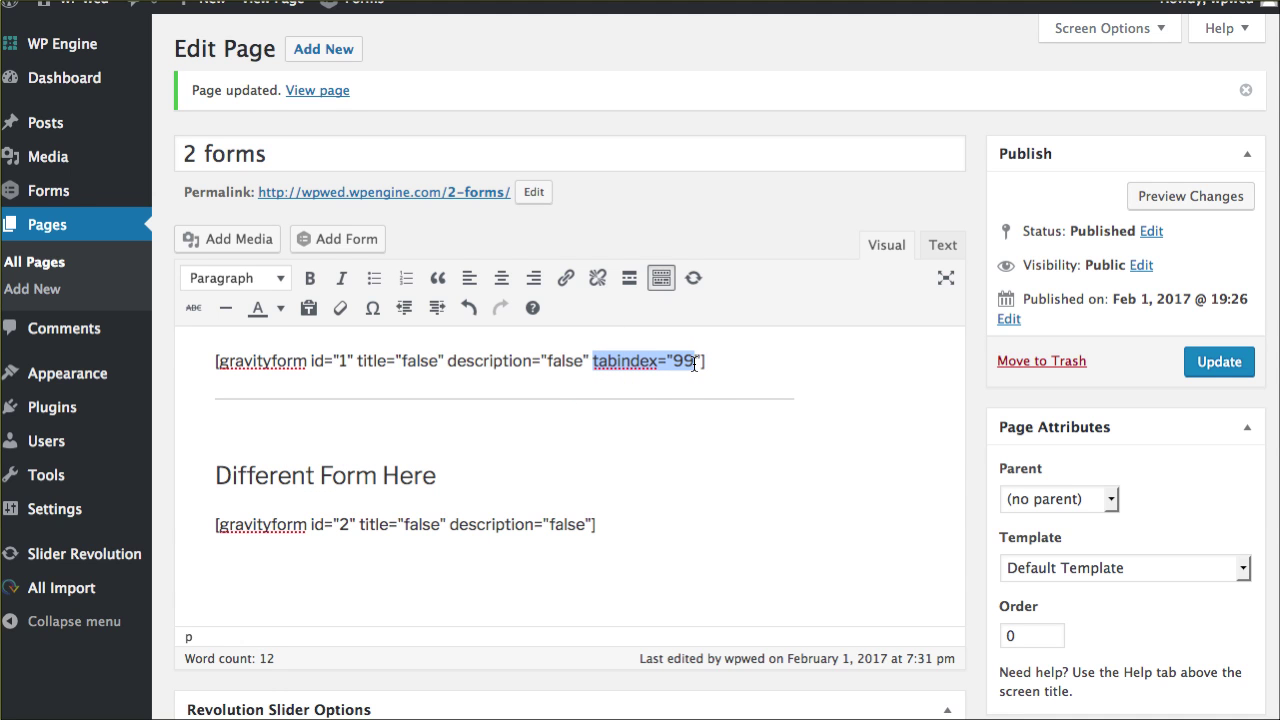
left_click(670, 365)
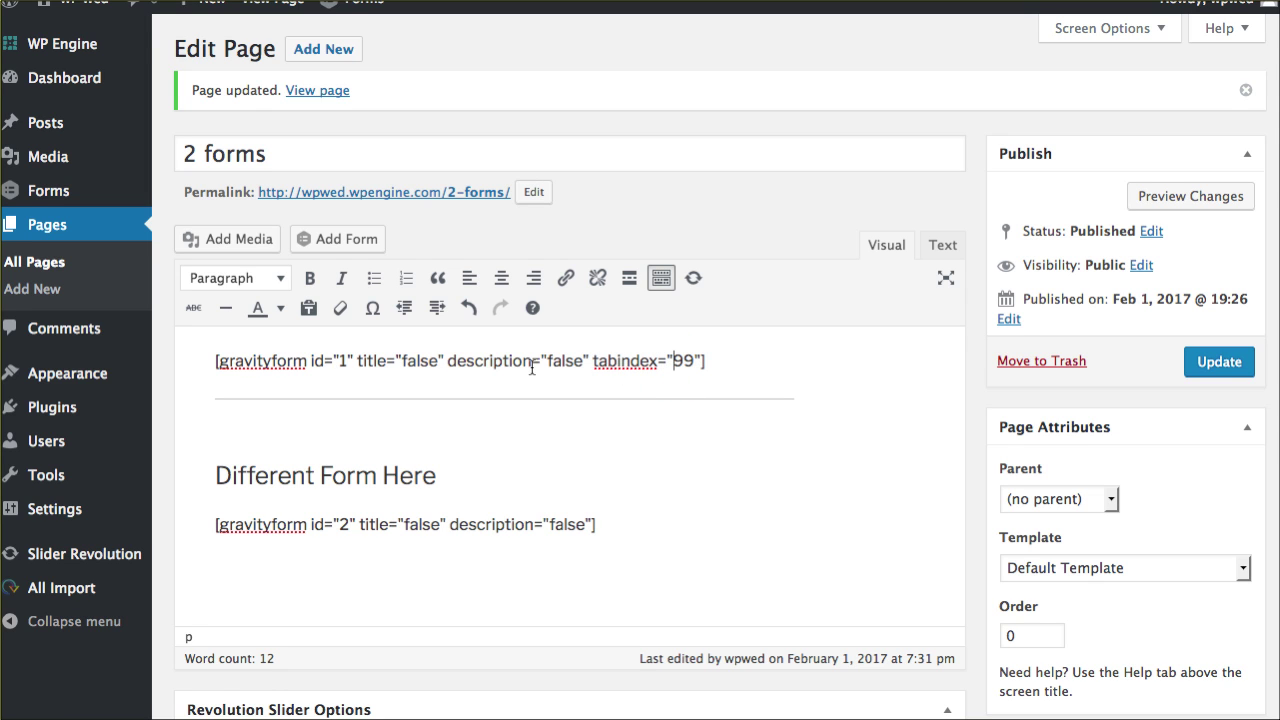
left_click(1226, 366)
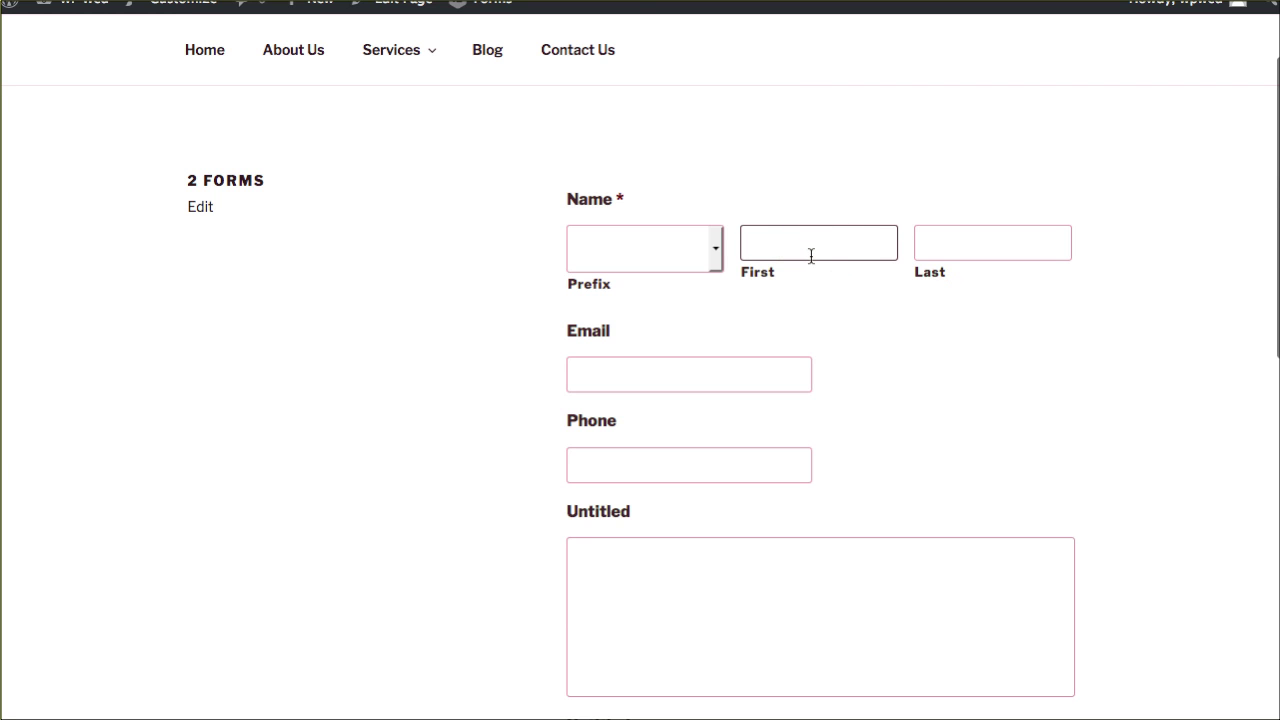
key("Tab")
key("Tab")
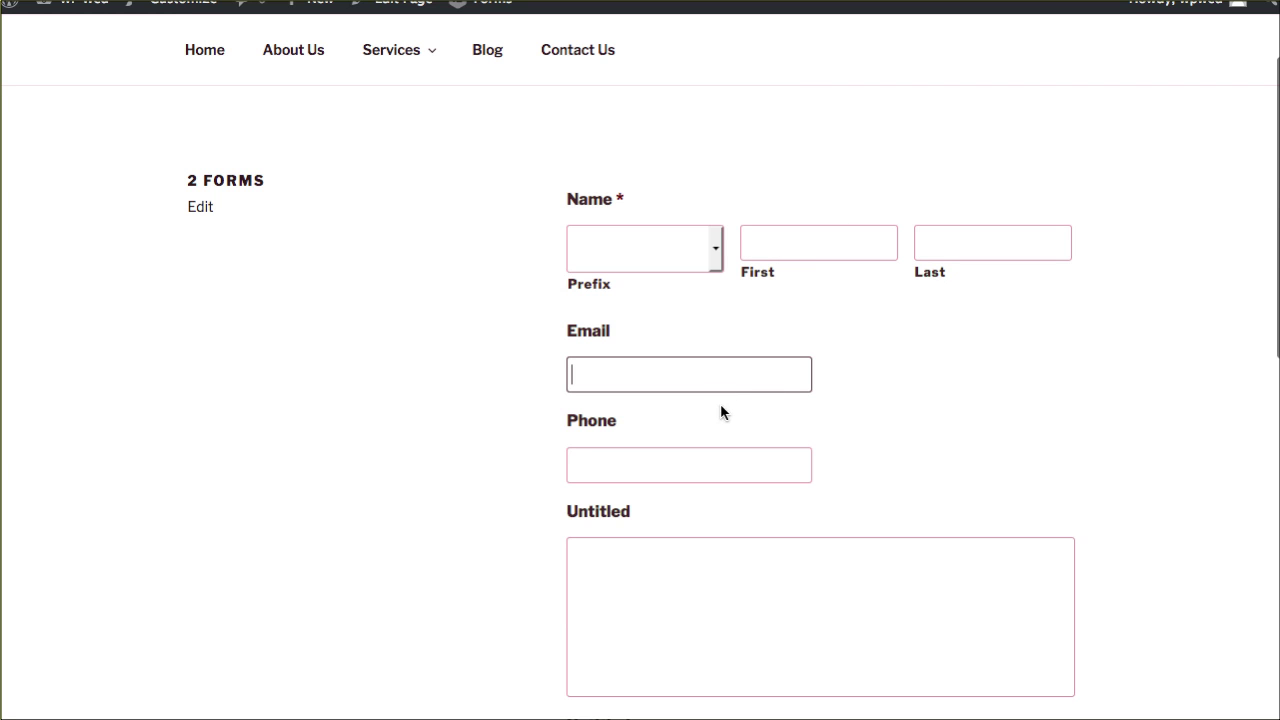
key("Tab")
key("Tab")
scroll(942, 404, "down", 1)
scroll(1000, 403, "down", 3)
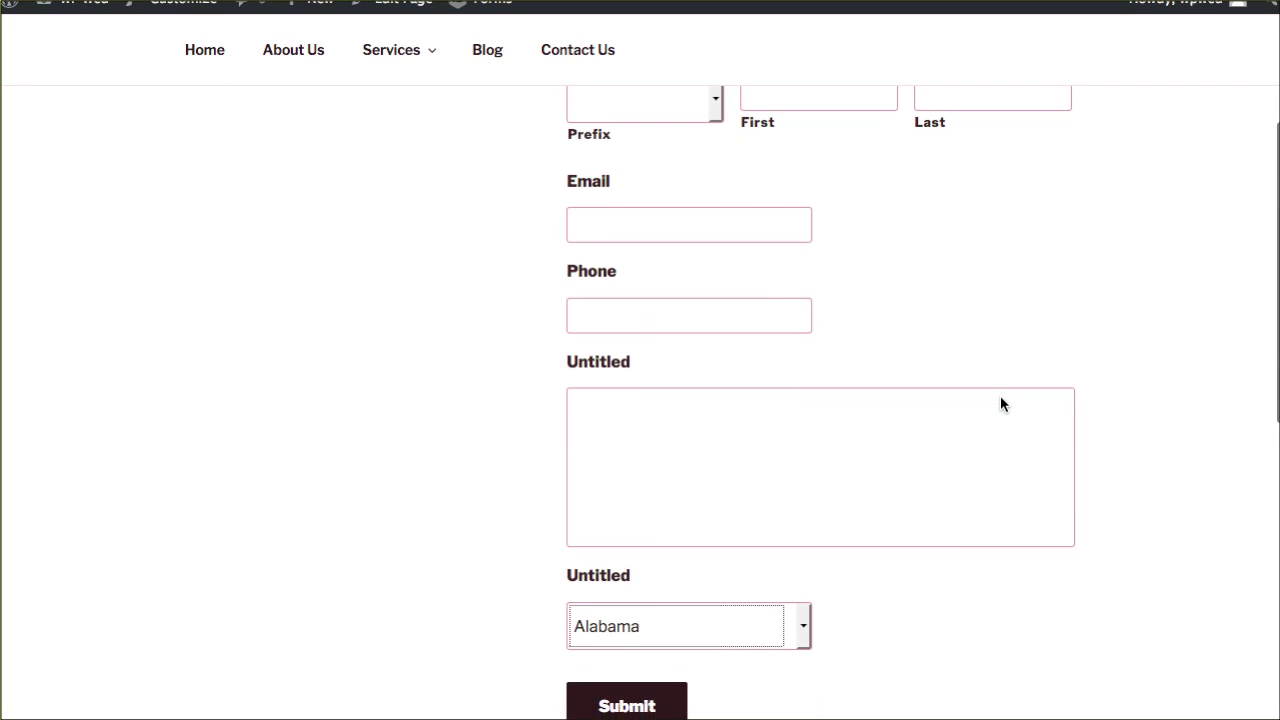
key("Tab")
key("Tab")
scroll(996, 406, "down", 3)
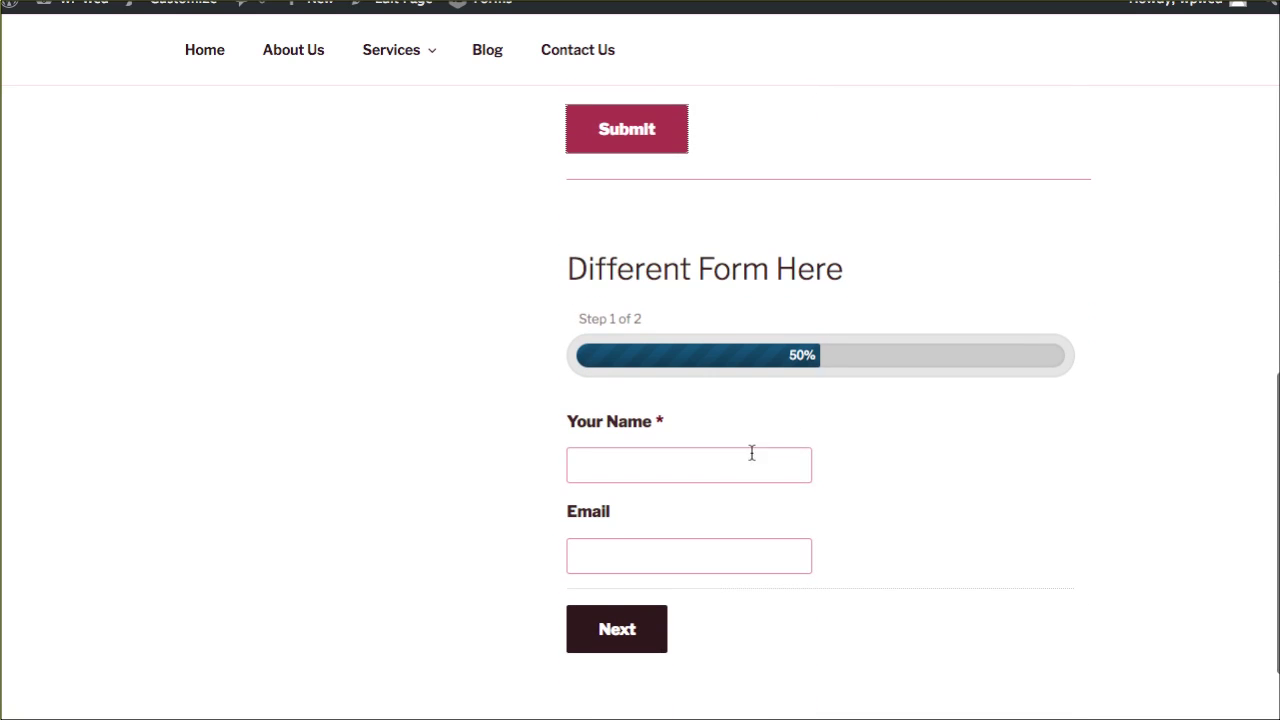
left_click(749, 463)
key("Tab")
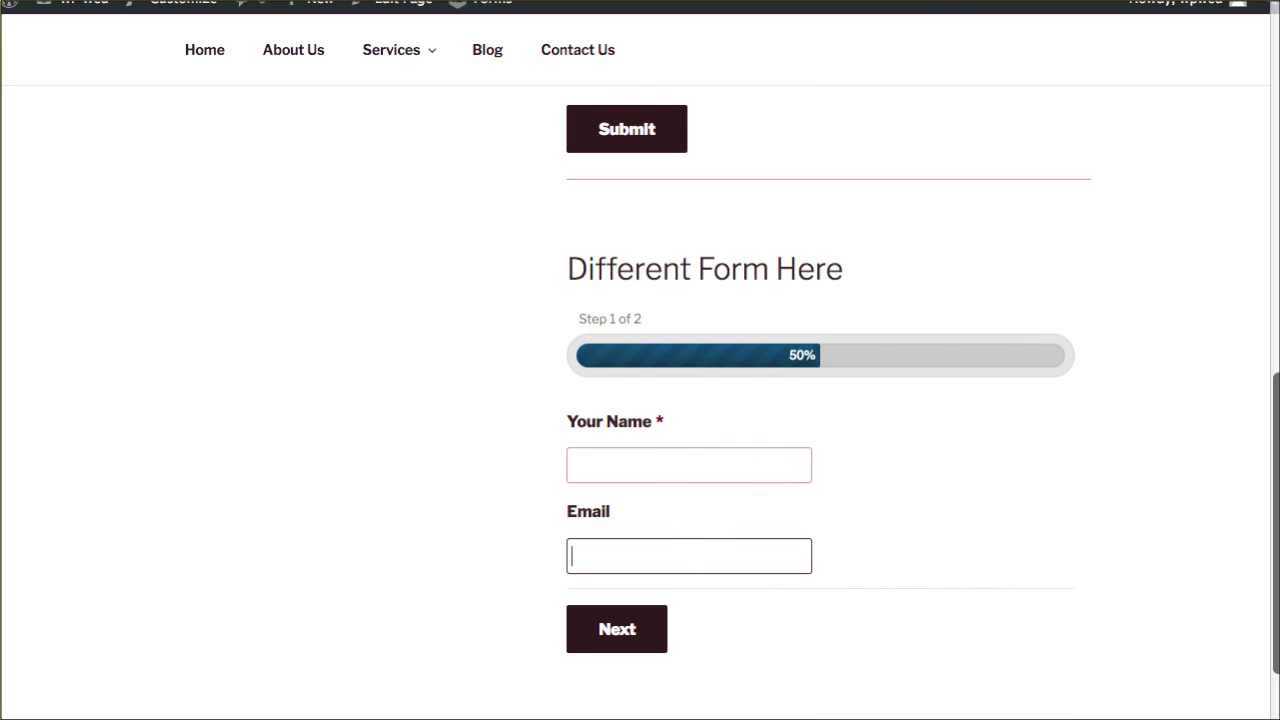
left_click(971, 587)
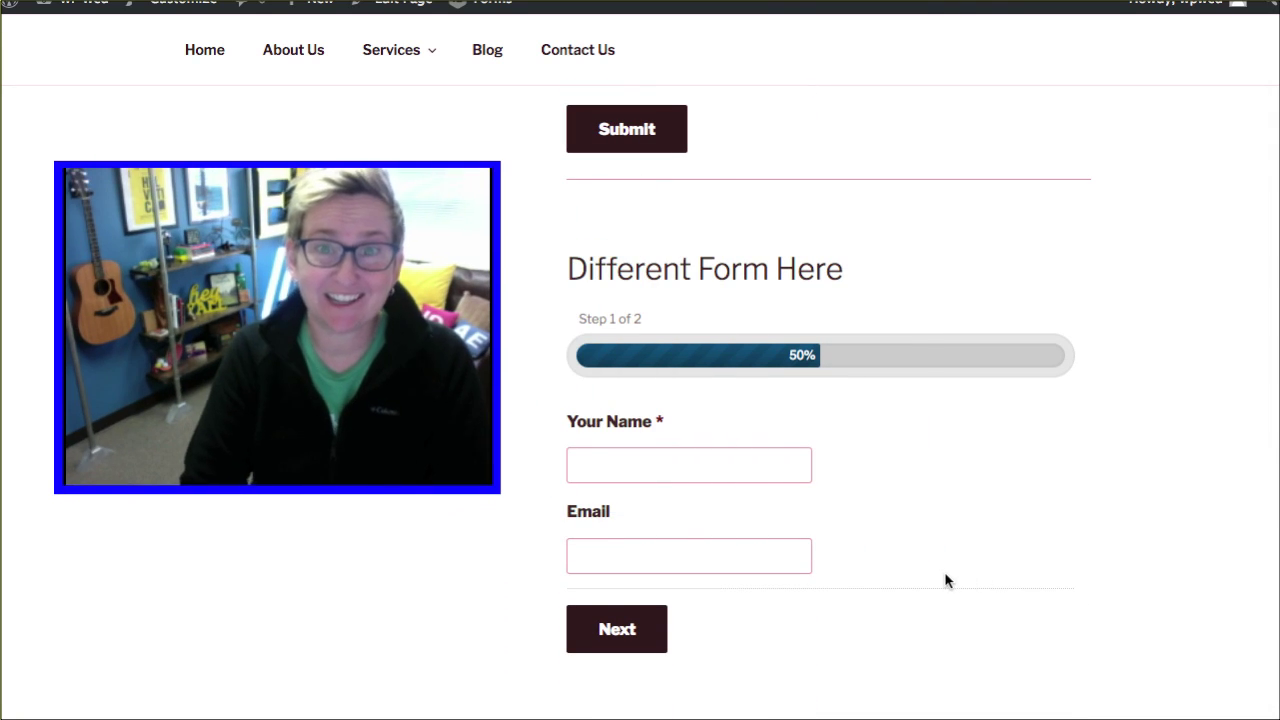